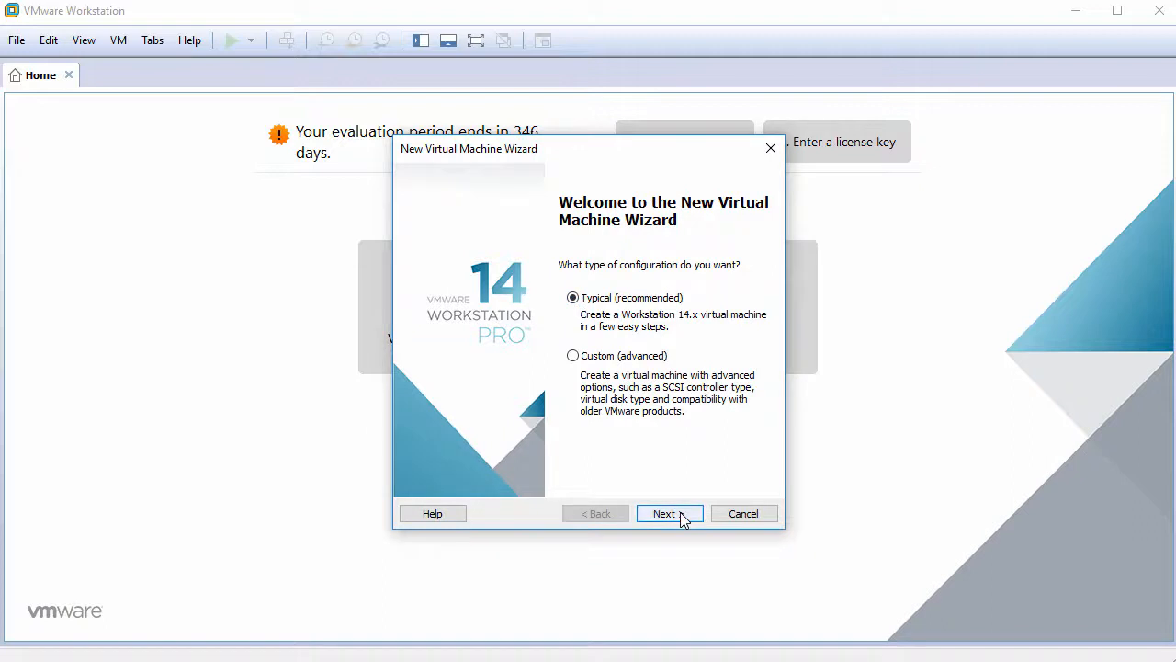
# Choose a typical virtual machine configuration and opt to install the operating system later.
pyautogui.click(680, 515)
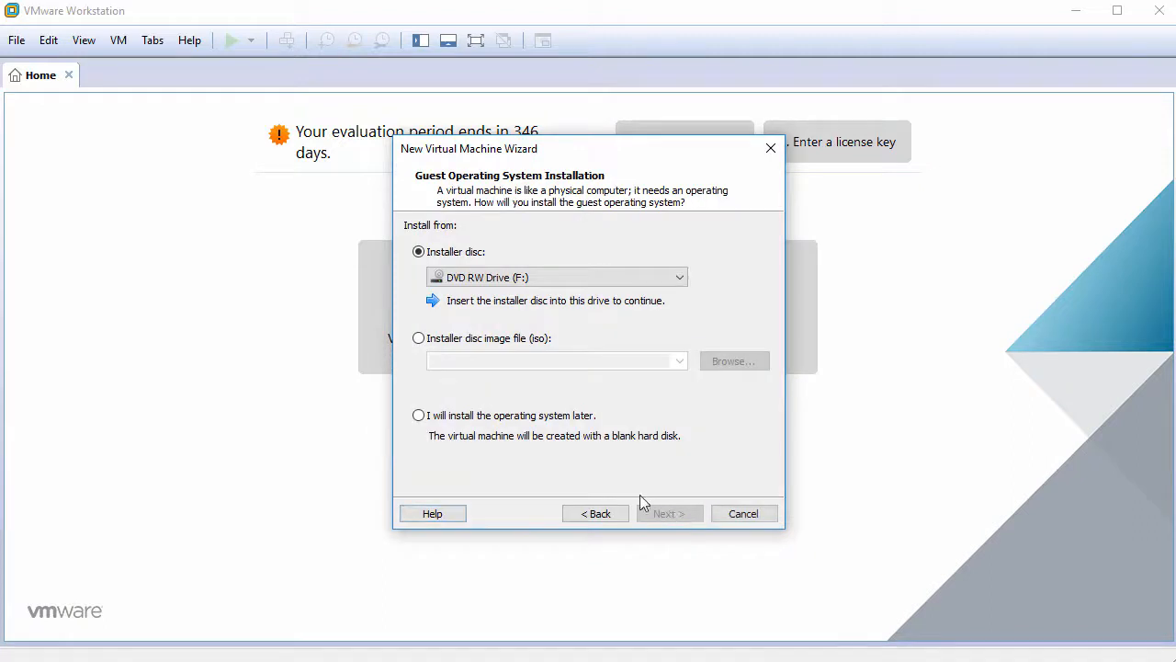
pyautogui.click(484, 418)
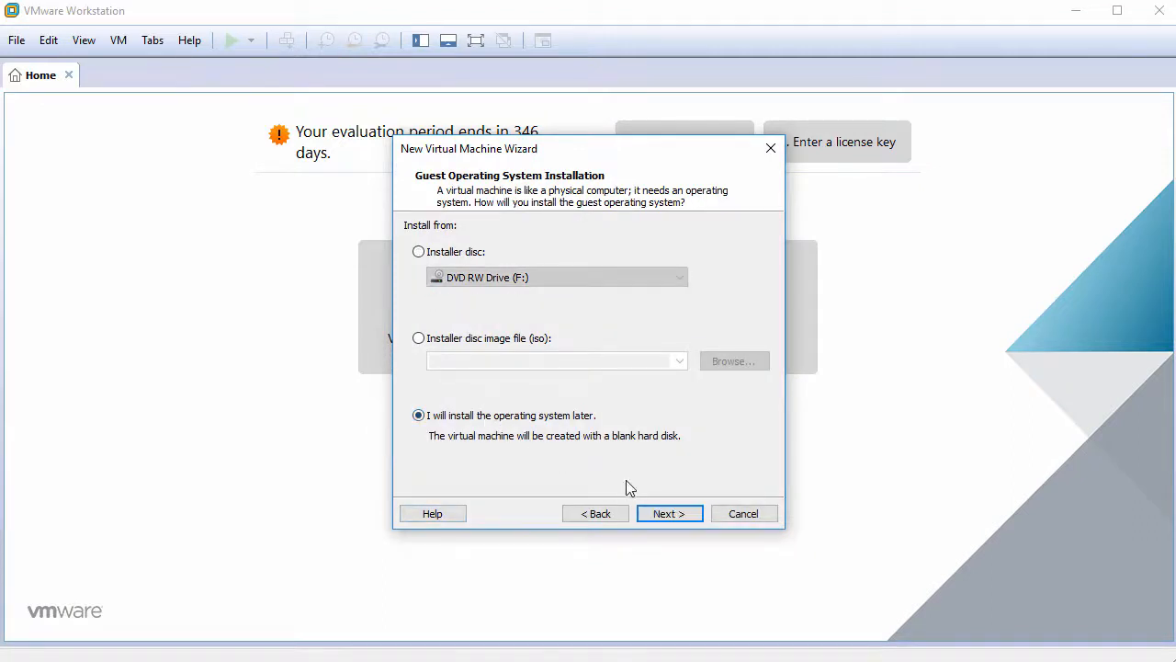
pyautogui.click(674, 515)
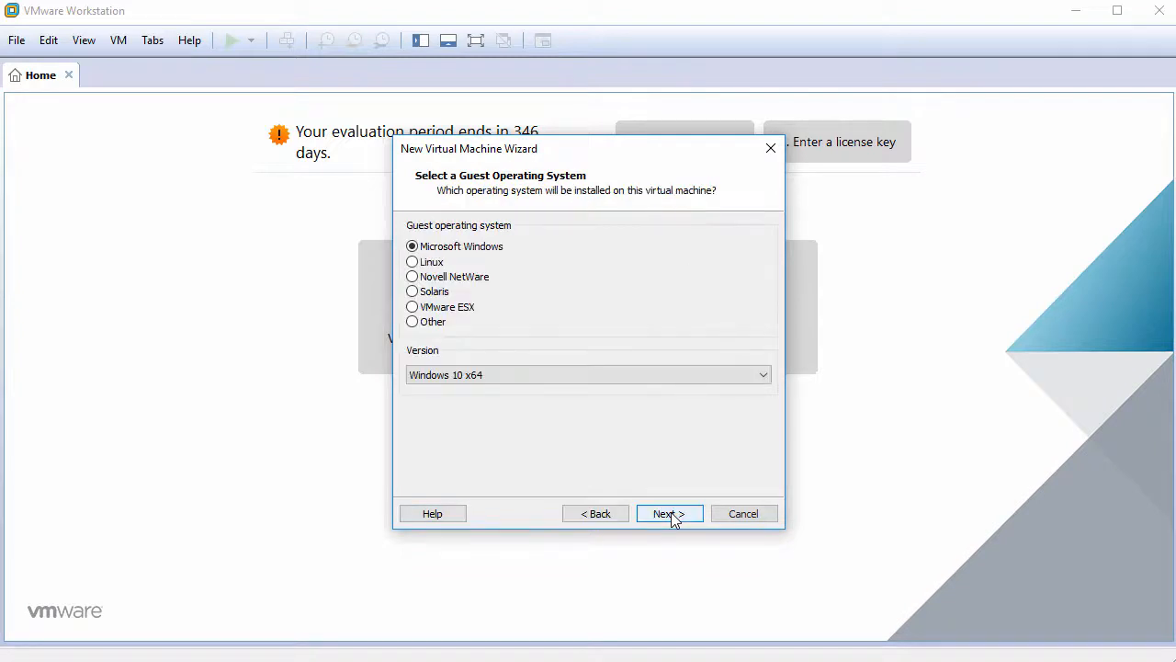
# Set the guest operating system to Linux with version Ubuntu 64-bit.
pyautogui.click(434, 264)
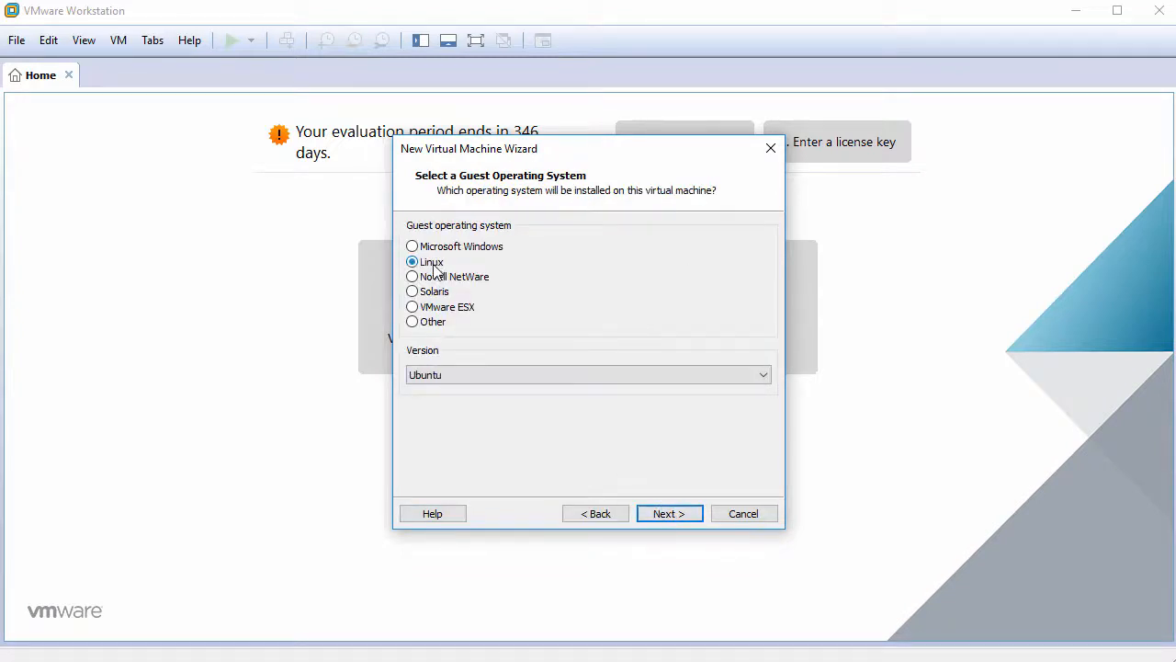
pyautogui.click(475, 372)
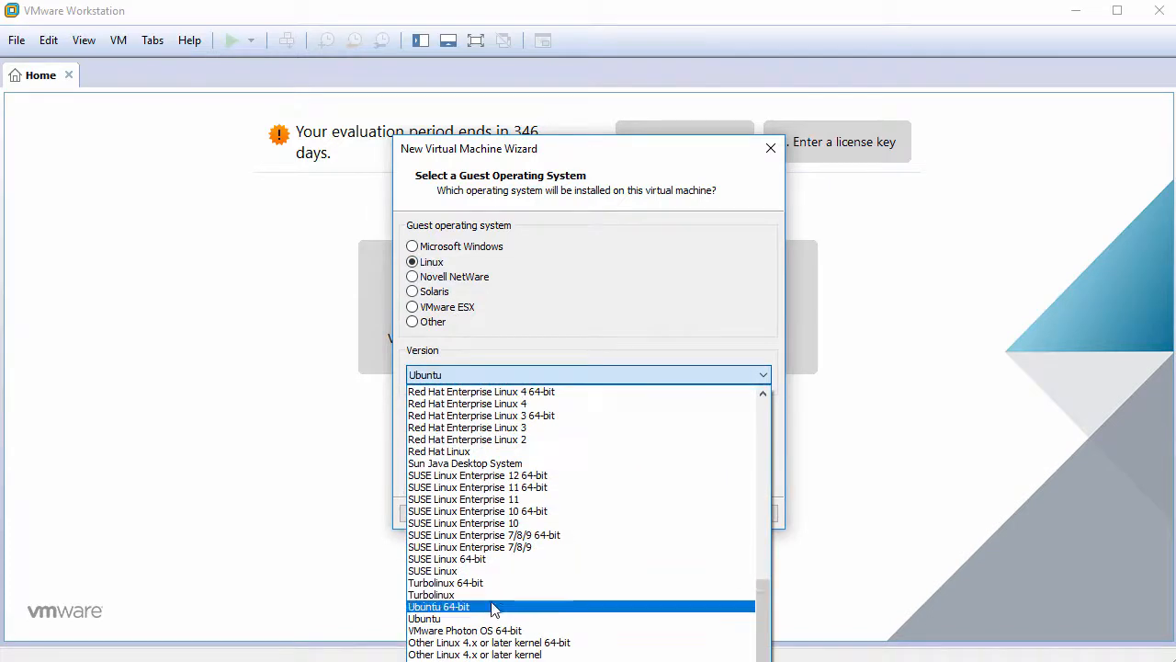
pyautogui.click(441, 606)
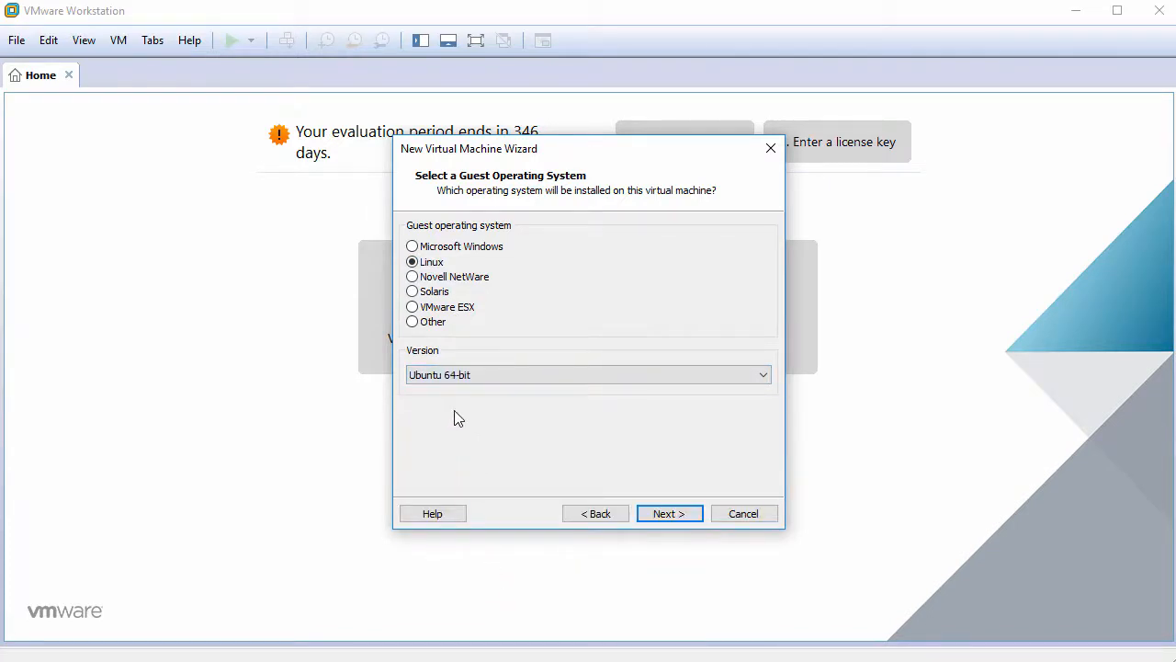
pyautogui.click(669, 513)
# Name the virtual machine LXLE16.04.3 and accept the matching storage location.
pyautogui.write('LX')
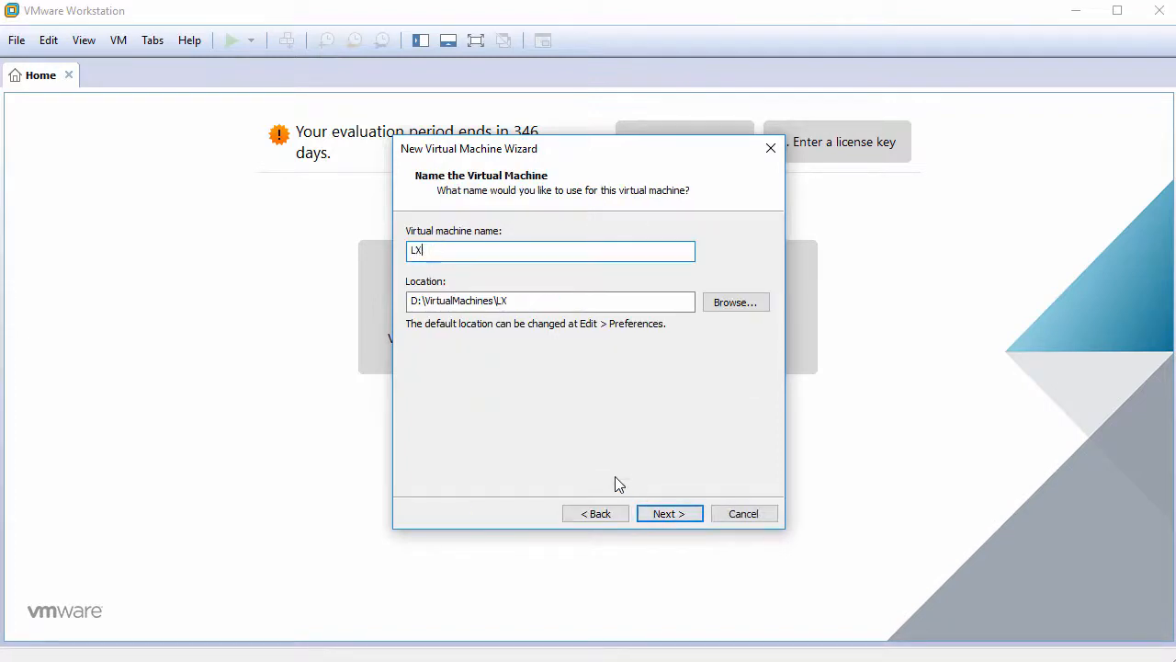
pyautogui.write('LE16.04.3')
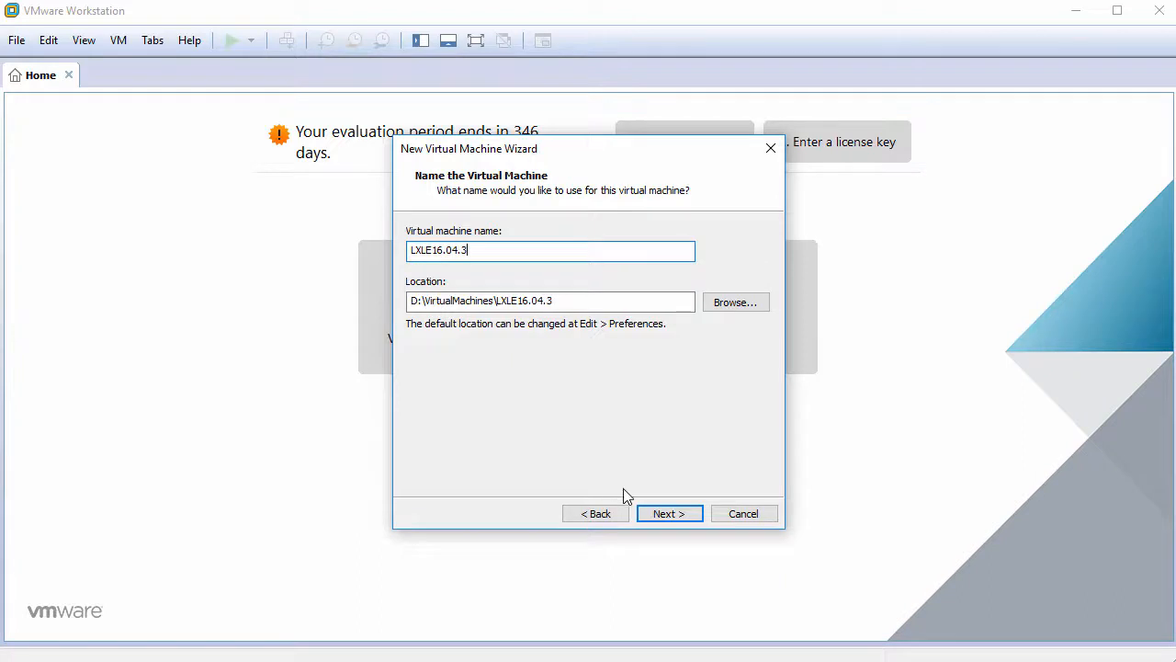
pyautogui.click(658, 514)
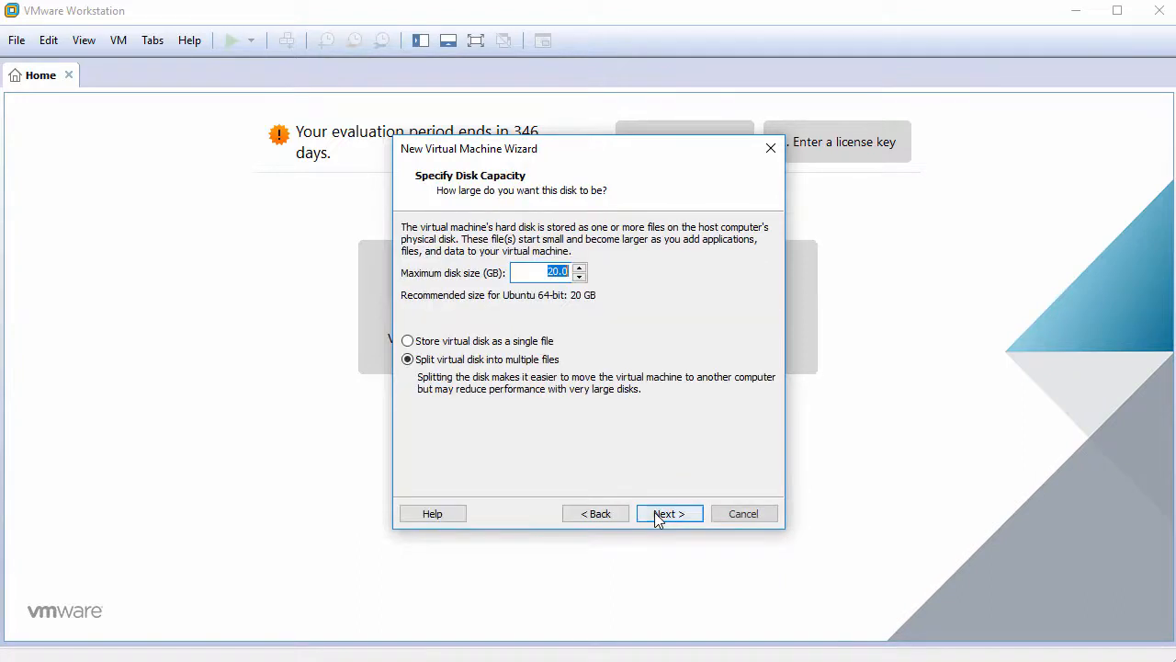
# Set the maximum disk size to 60 GB and store the virtual disk as a single file.
pyautogui.write('60')
pyautogui.click(465, 347)
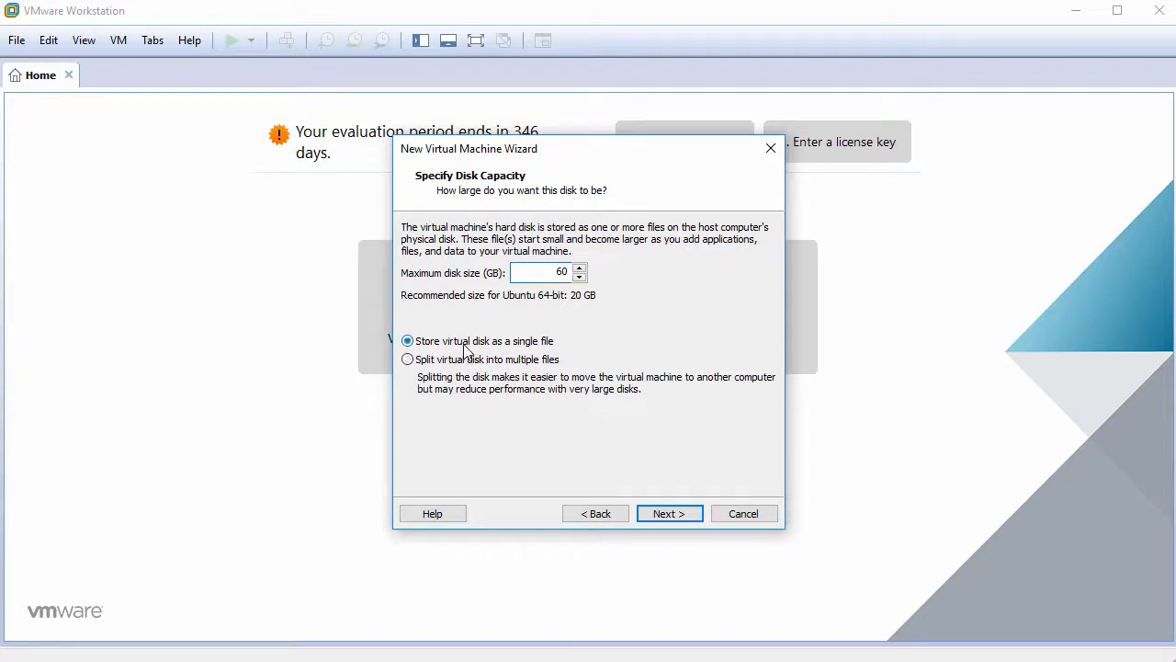
pyautogui.click(662, 515)
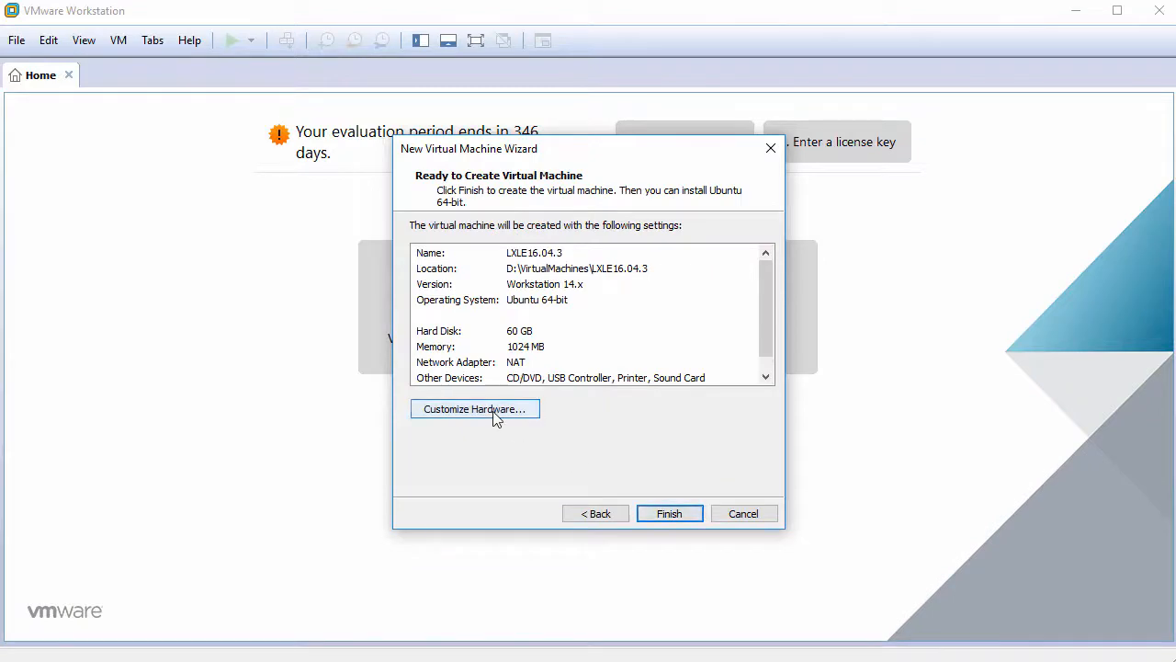
# Customize the hardware with 2048 MB of memory and 2 cores per processor.
pyautogui.click(475, 409)
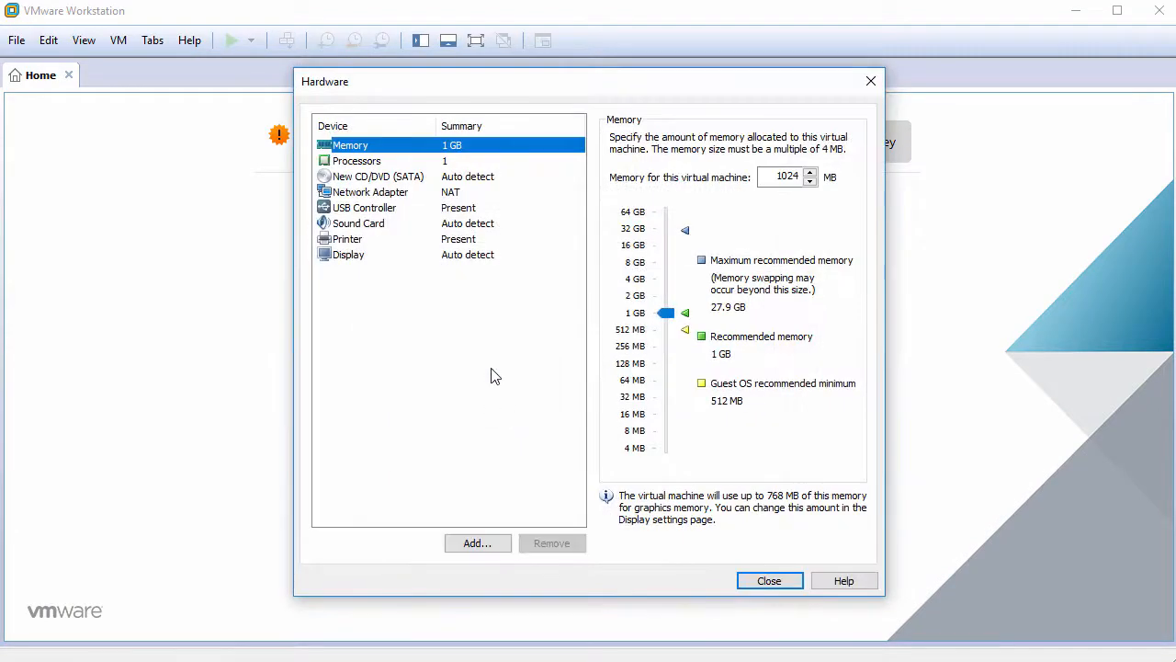
pyautogui.doubleClick(795, 177)
pyautogui.write('2048')
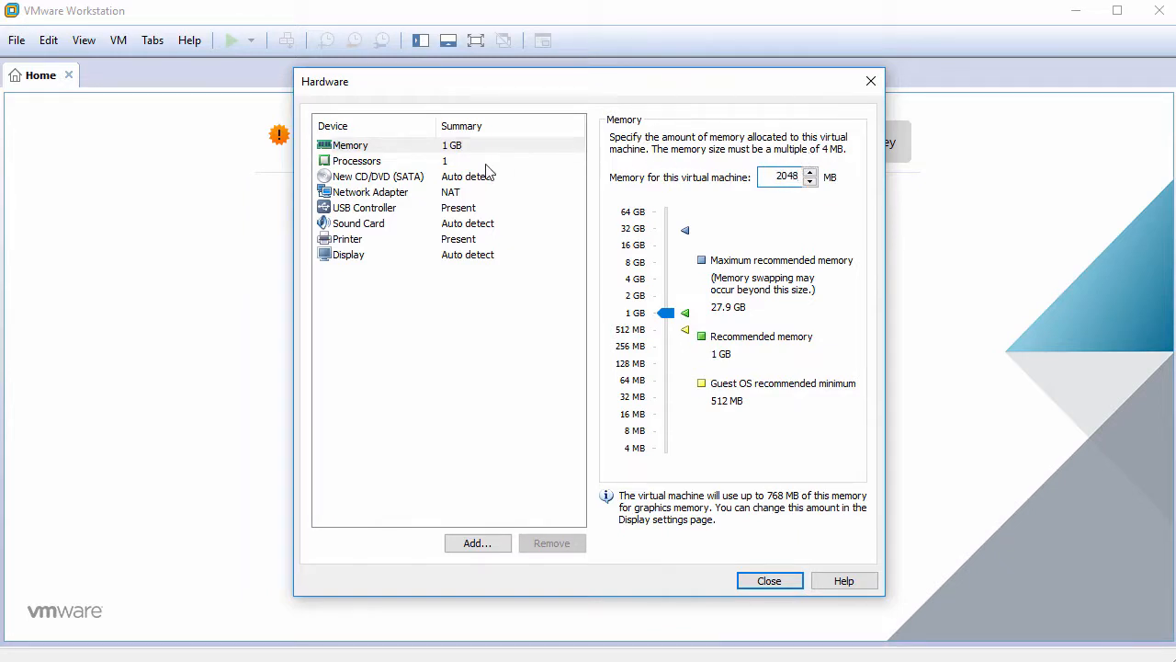
pyautogui.click(450, 165)
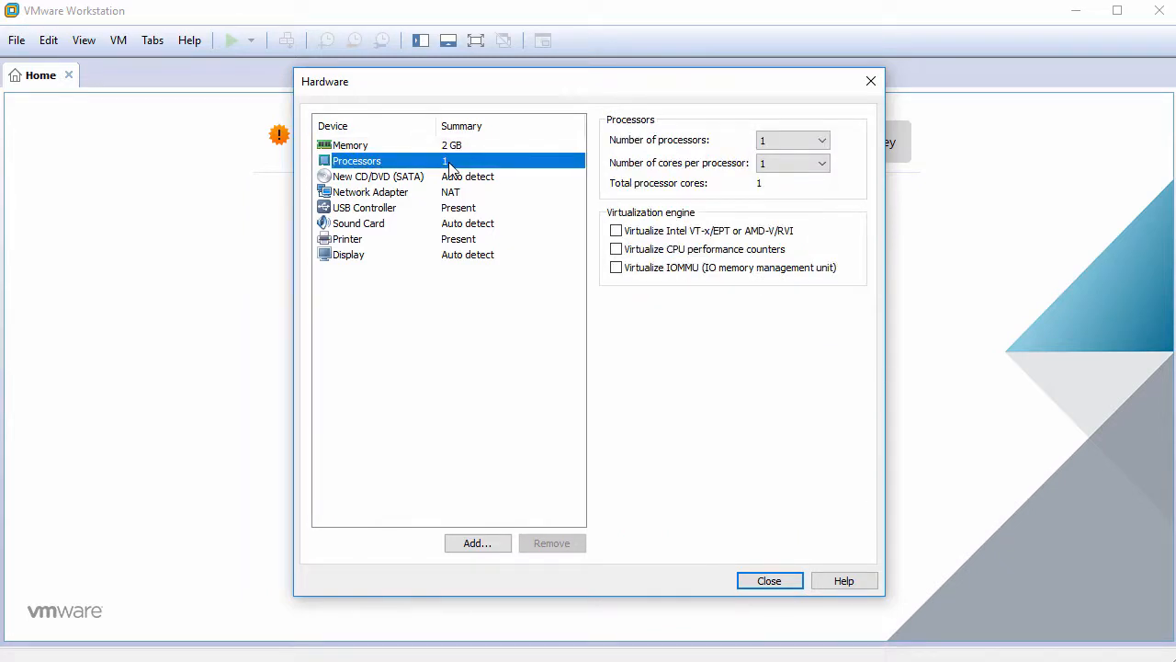
pyautogui.click(772, 164)
pyautogui.click(776, 192)
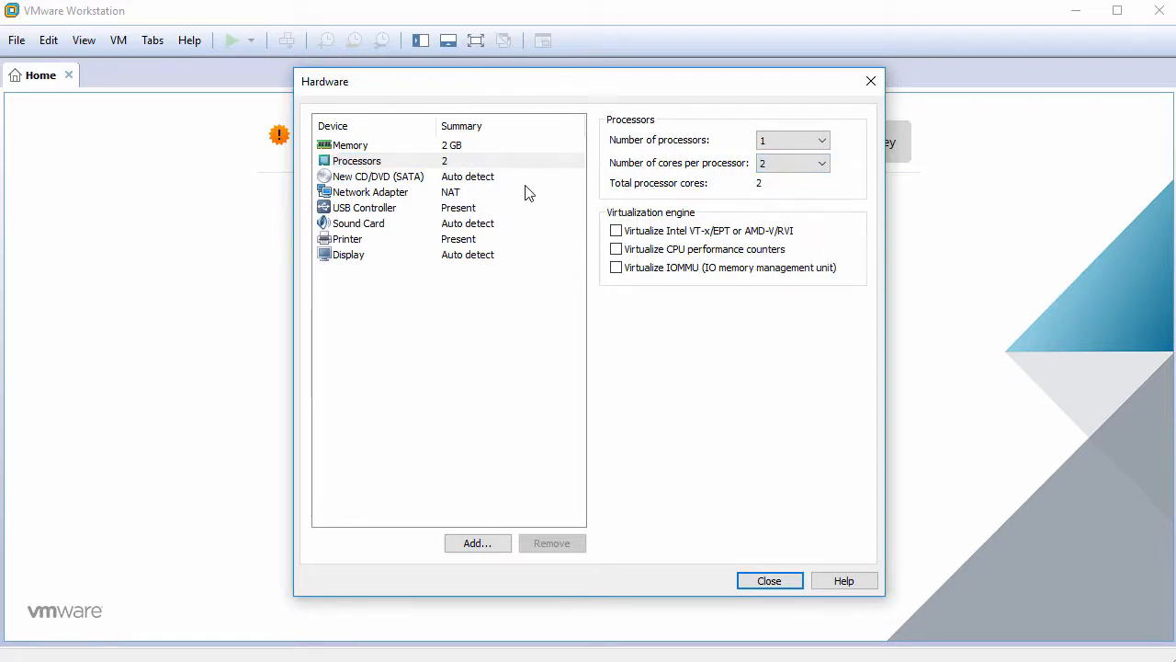
# Attach the ISO image lxle_16.04.3_64.iso from the Downloads folder to the virtual CD/DVD drive.
pyautogui.click(475, 178)
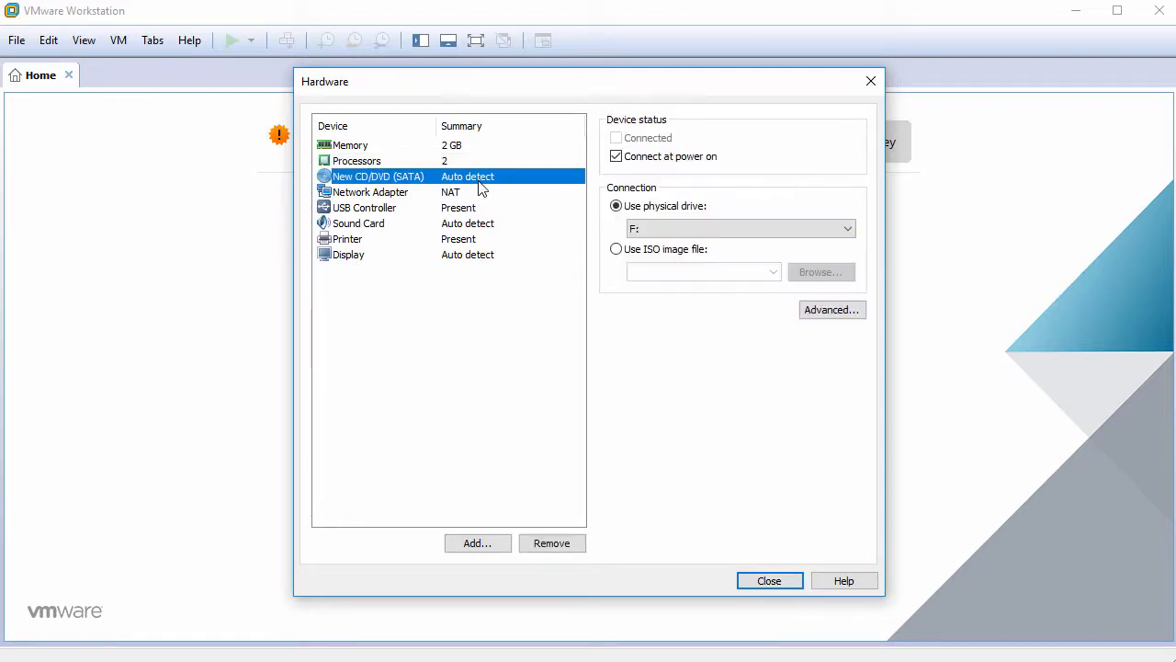
pyautogui.click(616, 250)
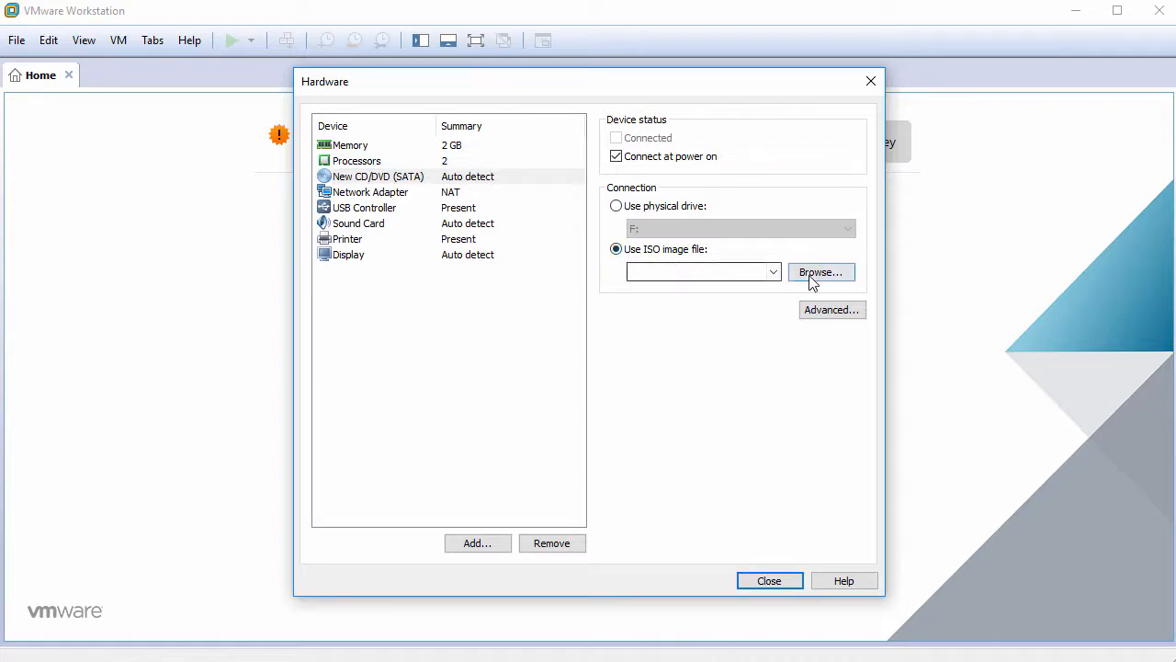
pyautogui.click(812, 279)
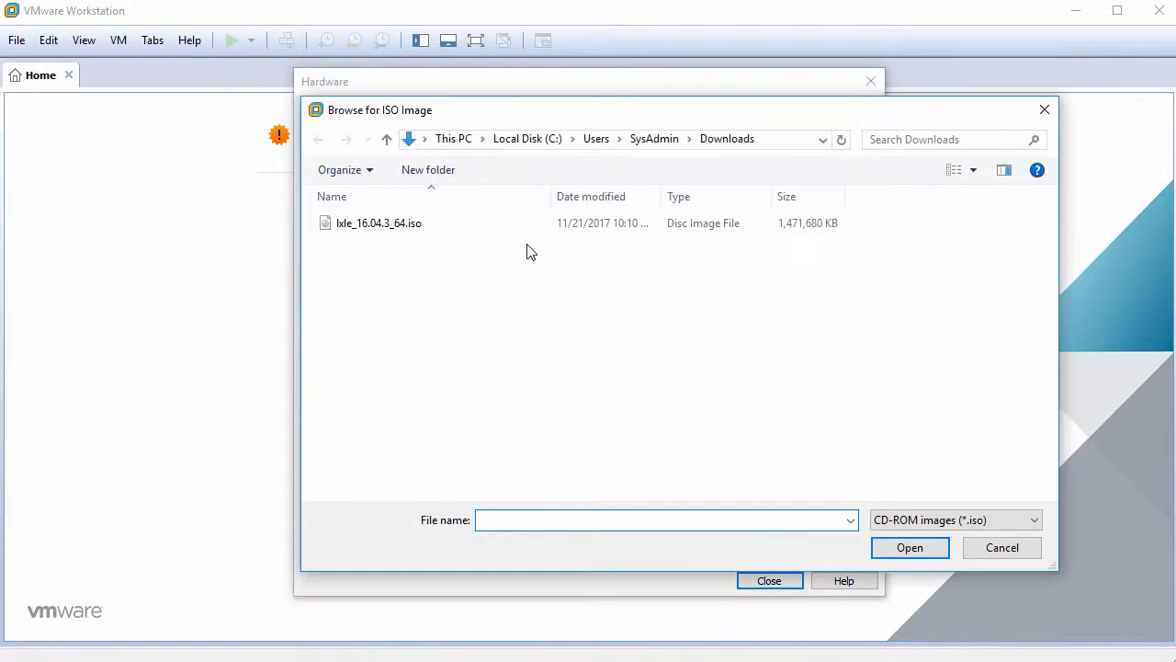
pyautogui.click(425, 228)
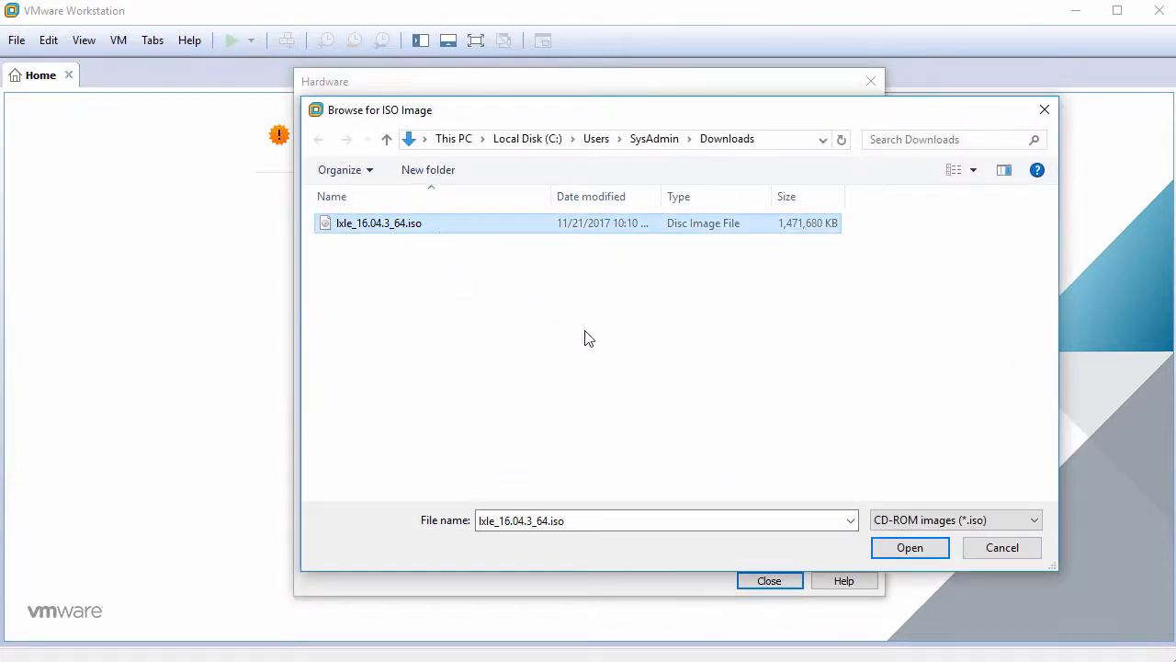
pyautogui.click(917, 552)
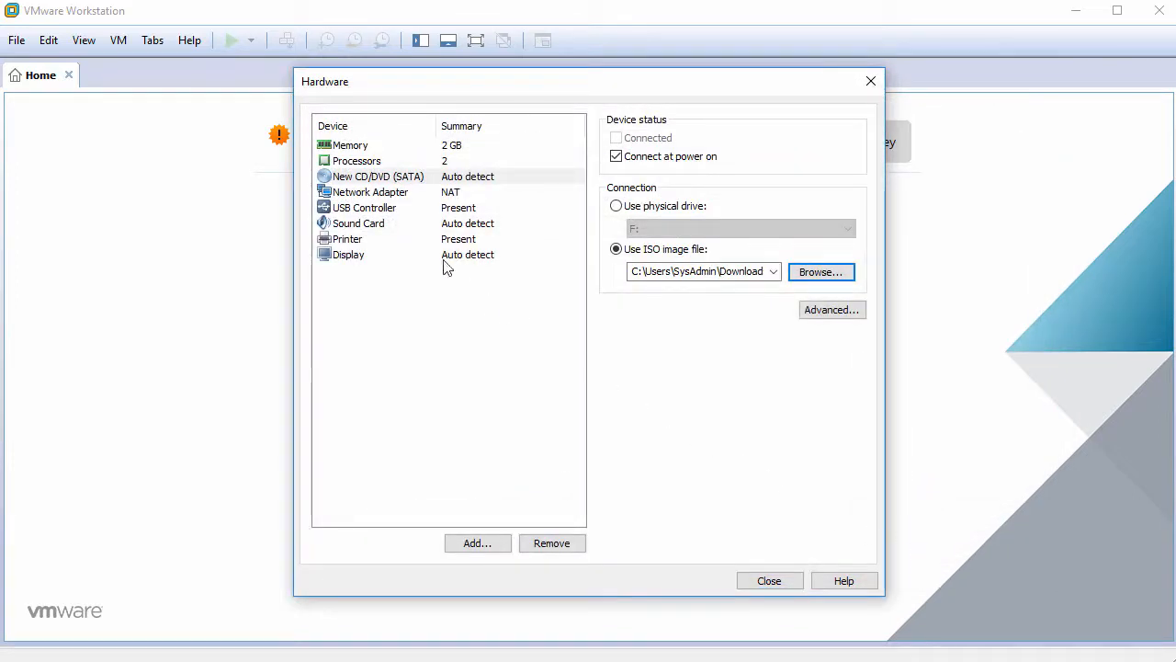
# Remove the USB controller, sound card and printer from the virtual hardware.
pyautogui.click(389, 212)
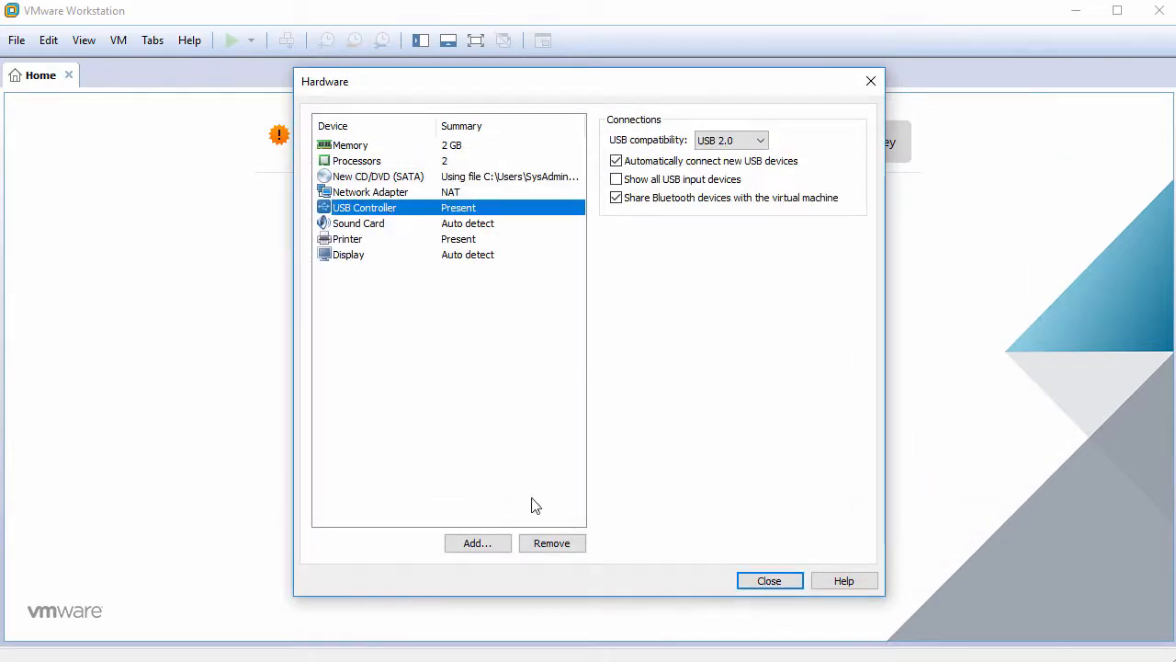
pyautogui.click(552, 544)
pyautogui.click(552, 544)
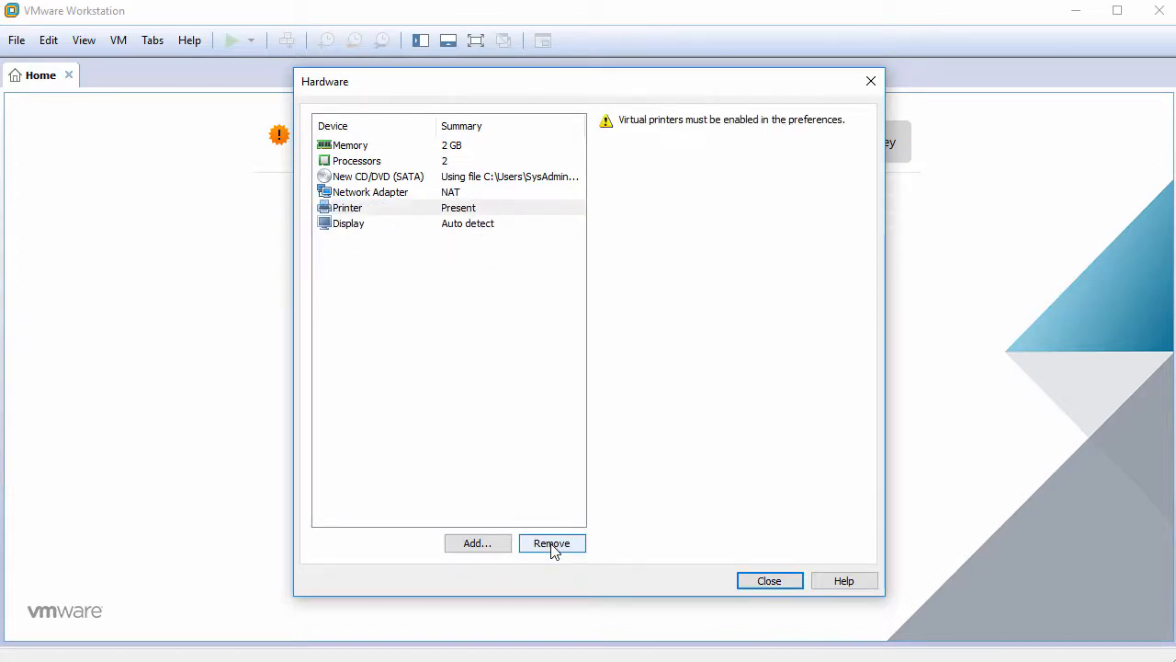
pyautogui.click(551, 544)
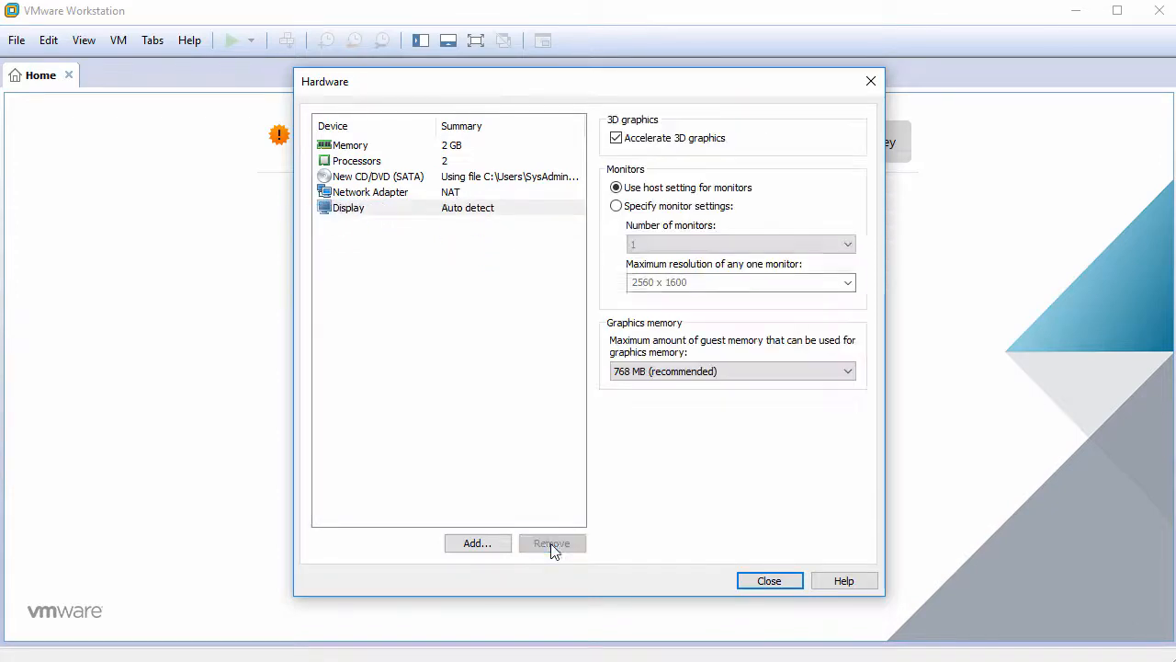
# Turn off 3D graphics acceleration for the display and finish creating the virtual machine.
pyautogui.click(496, 211)
pyautogui.click(615, 138)
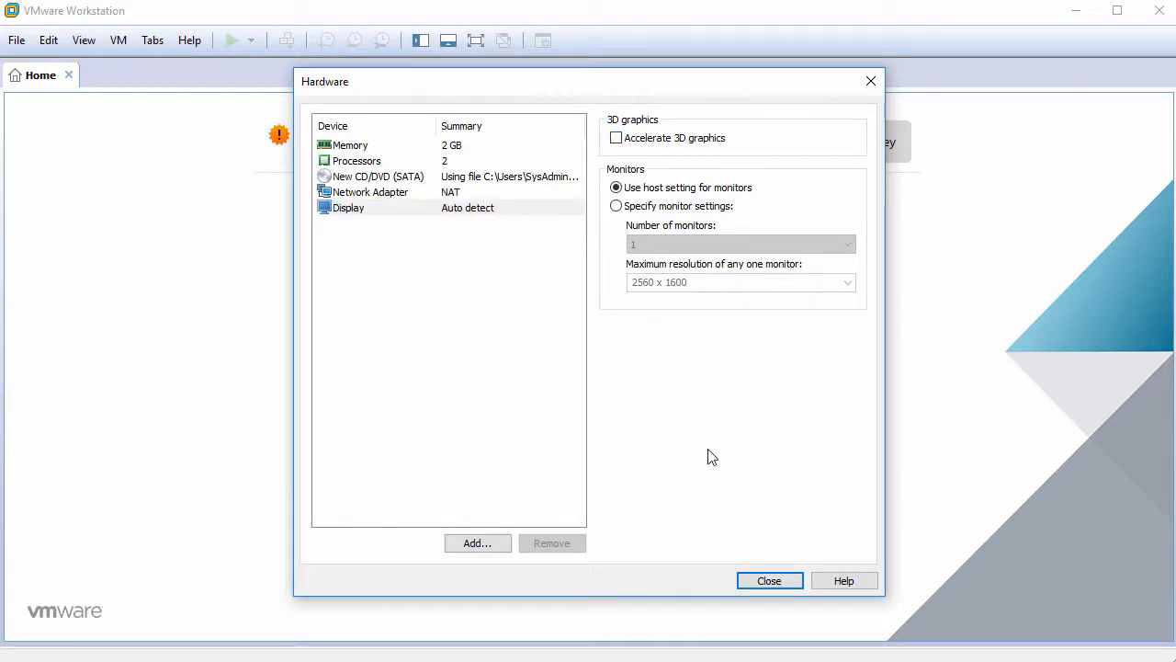
pyautogui.click(769, 581)
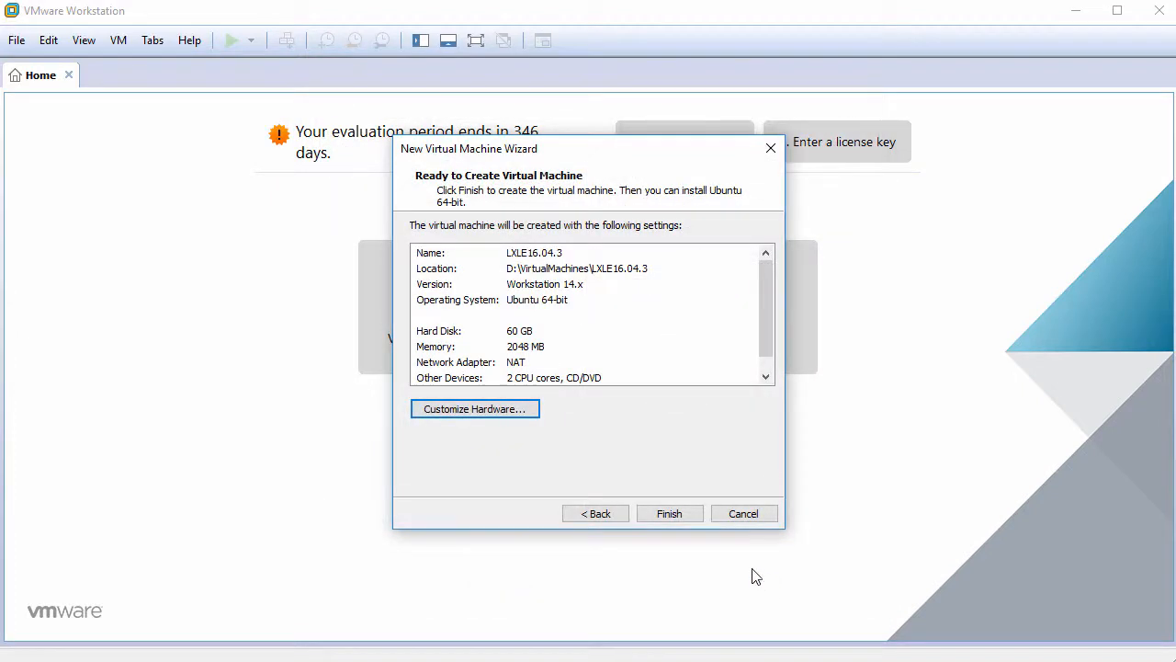
pyautogui.click(677, 517)
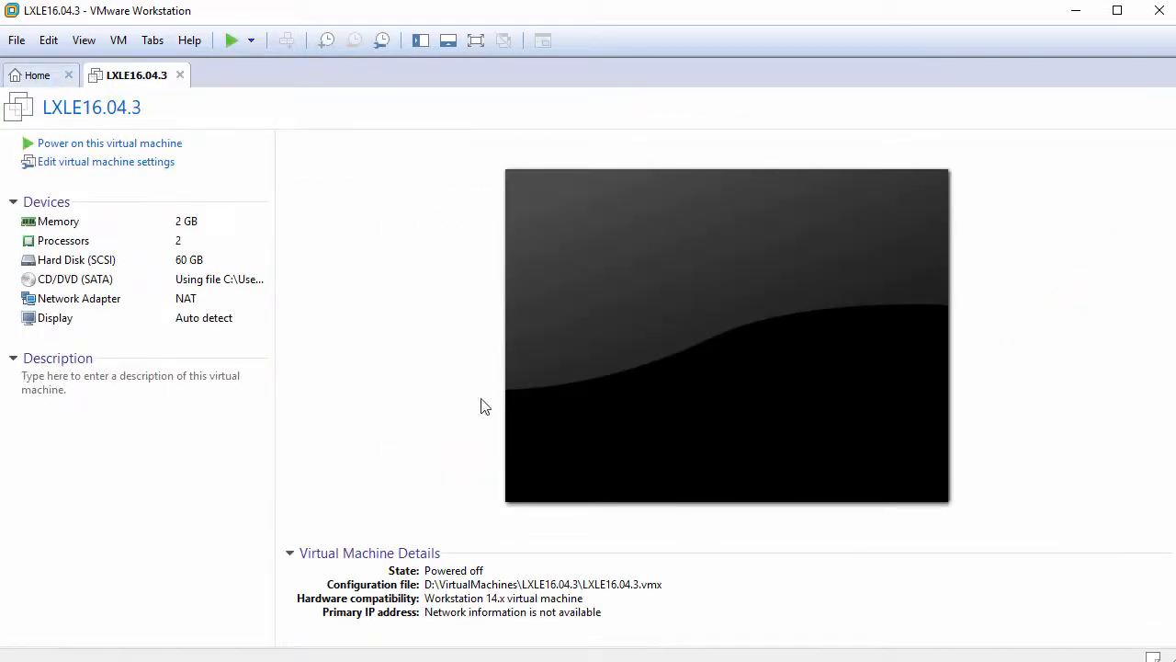
# Power on the LXLE16.04.3 virtual machine and boot the entry that starts the installer directly.
pyautogui.click(119, 149)
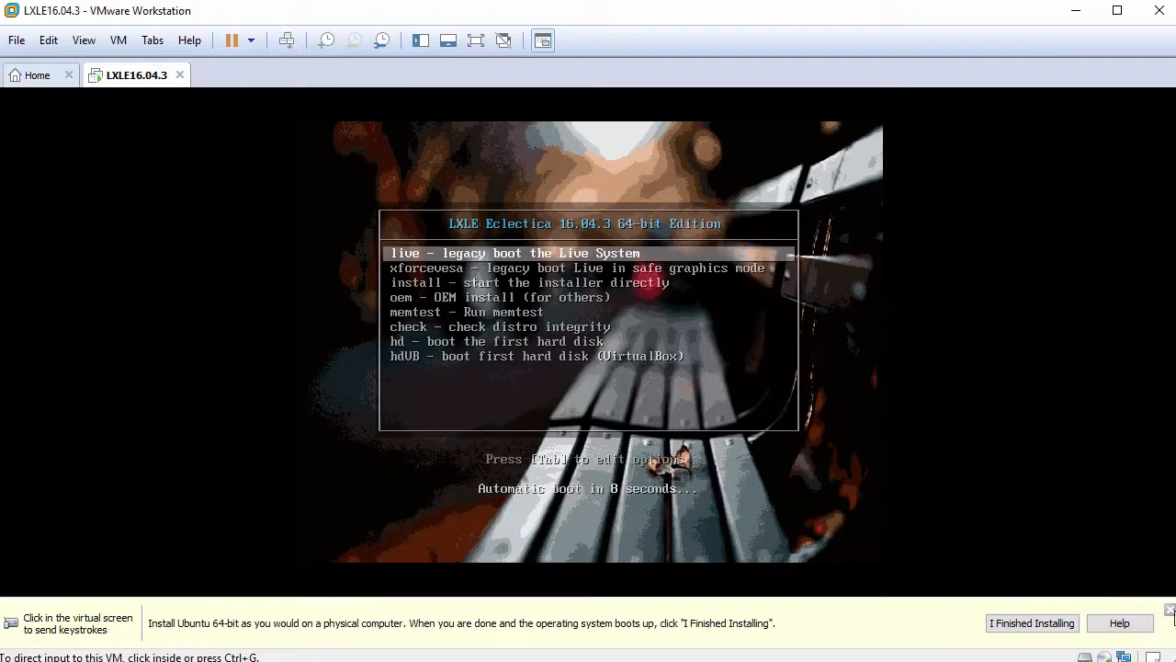
pyautogui.click(1170, 610)
pyautogui.click(677, 401)
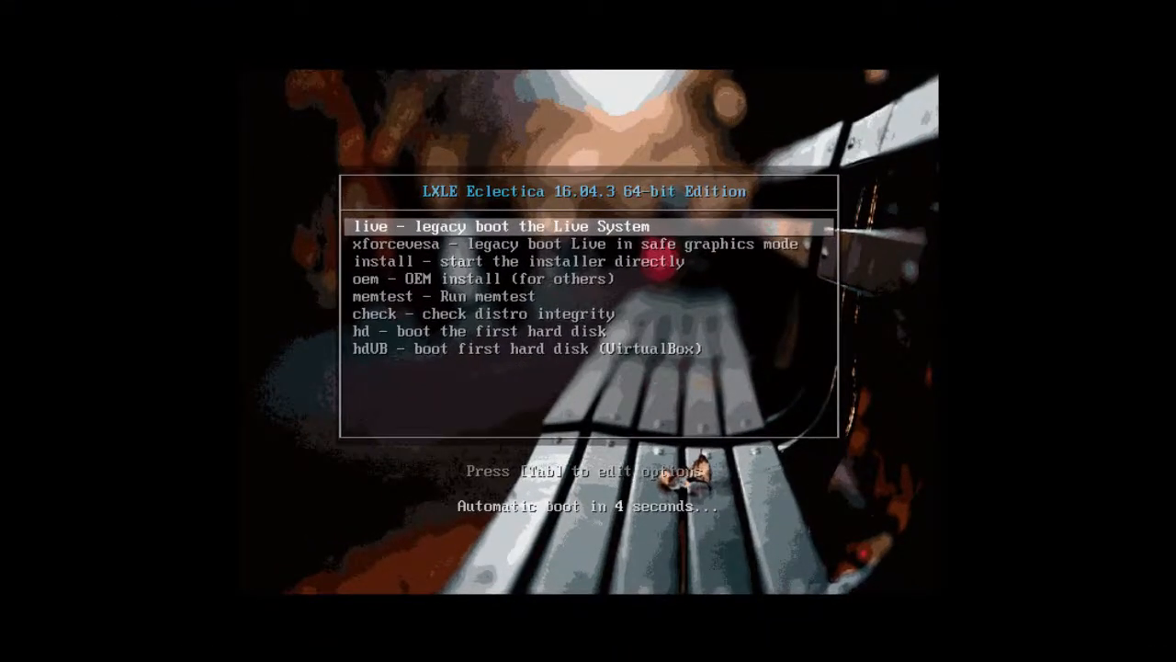
pyautogui.press('Down')
pyautogui.press('Down')
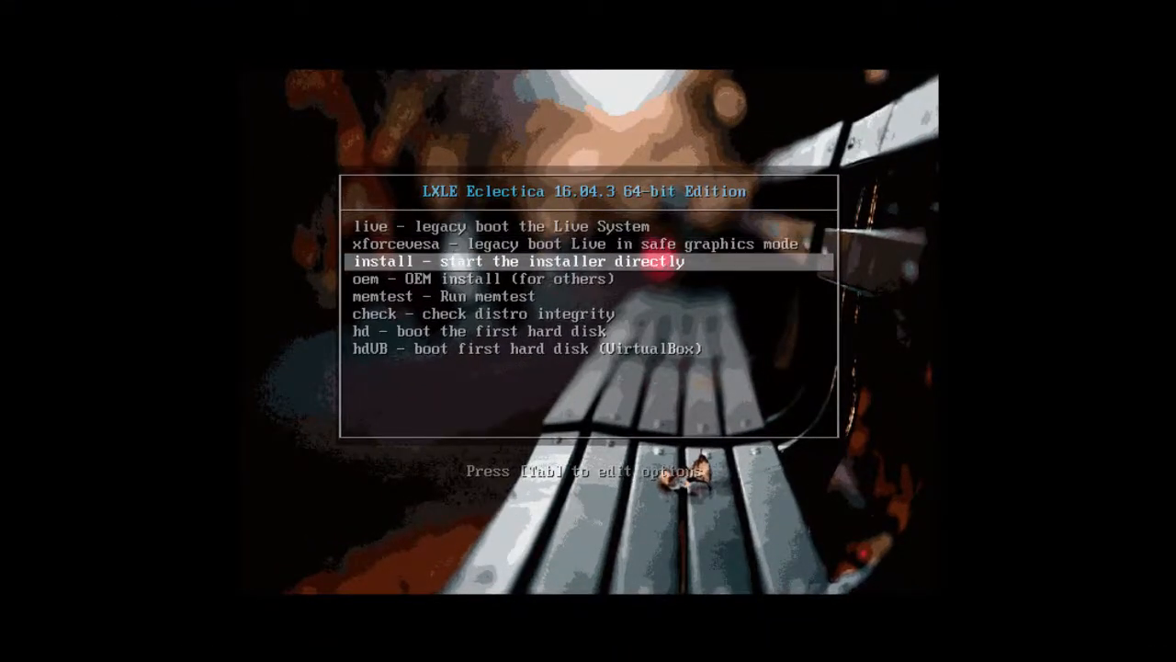
pyautogui.press('Return')
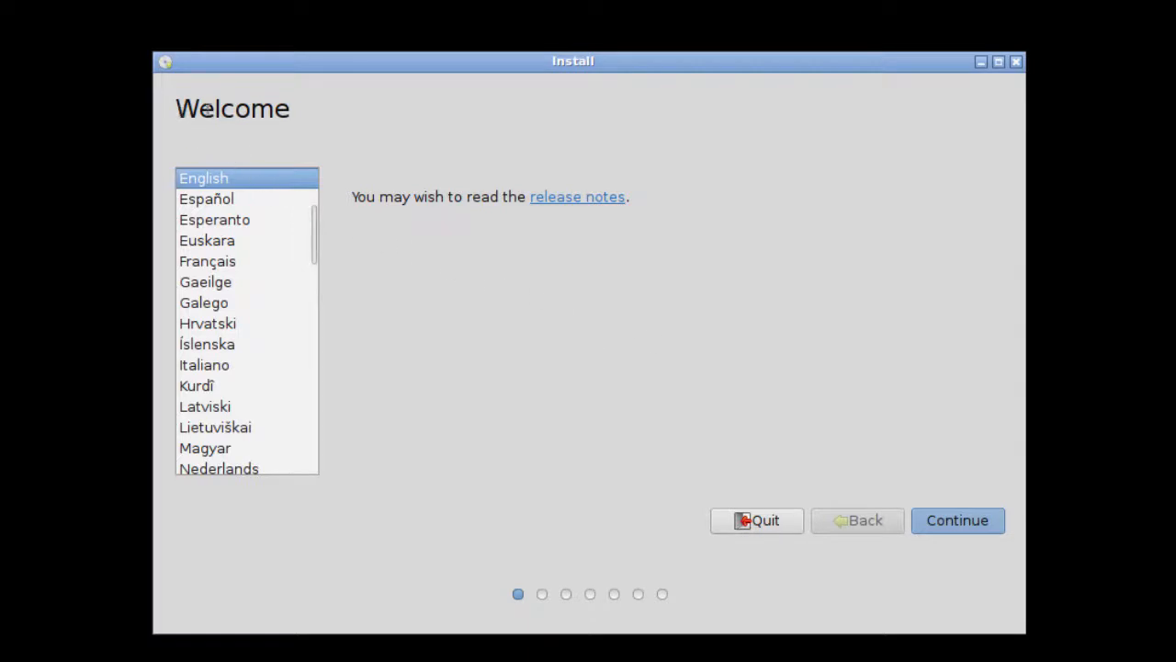
# Keep English as the language on the installer's Welcome page and continue.
pyautogui.moveTo(175, 109); pyautogui.dragTo(300, 109)
pyautogui.moveTo(309, 226)
pyautogui.mouseDown()
pyautogui.moveTo(308, 246)
pyautogui.moveTo(308, 203)
pyautogui.mouseUp()
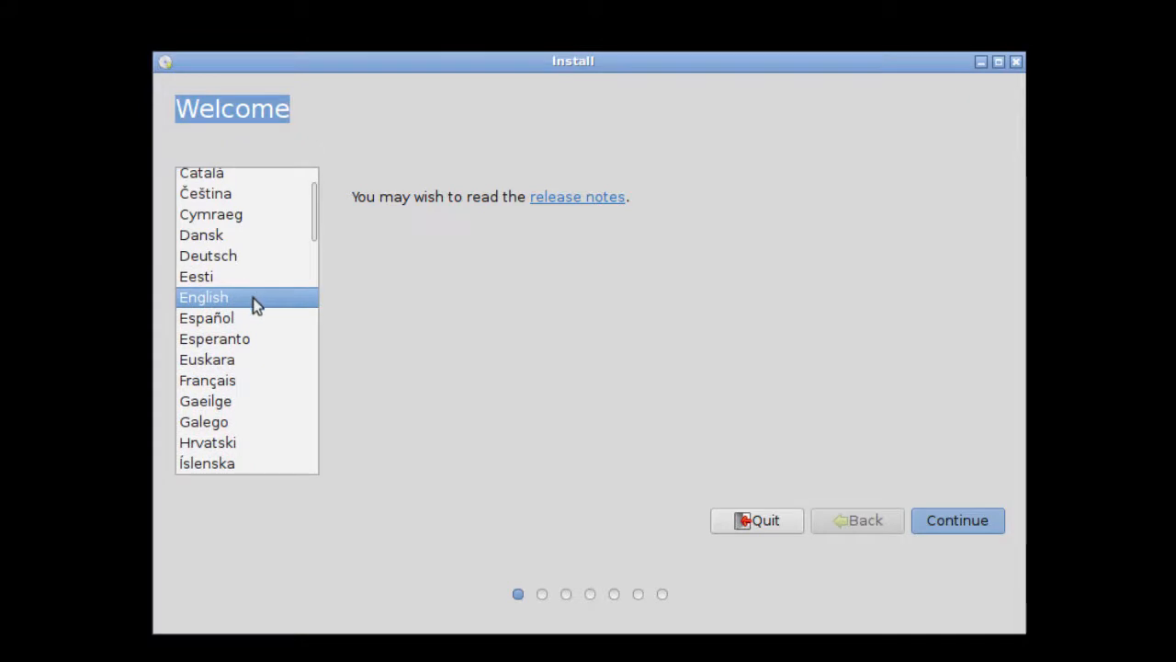
pyautogui.click(964, 525)
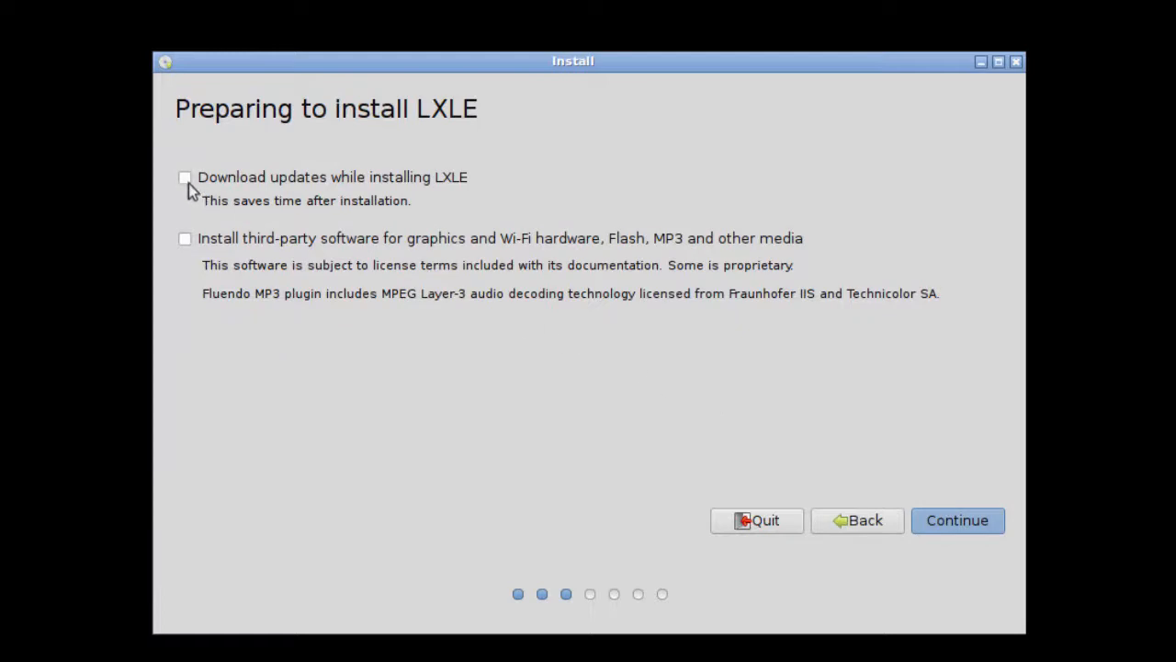
# Enable downloading updates during installation and installing third-party software, and continue to the installation type.
pyautogui.click(186, 243)
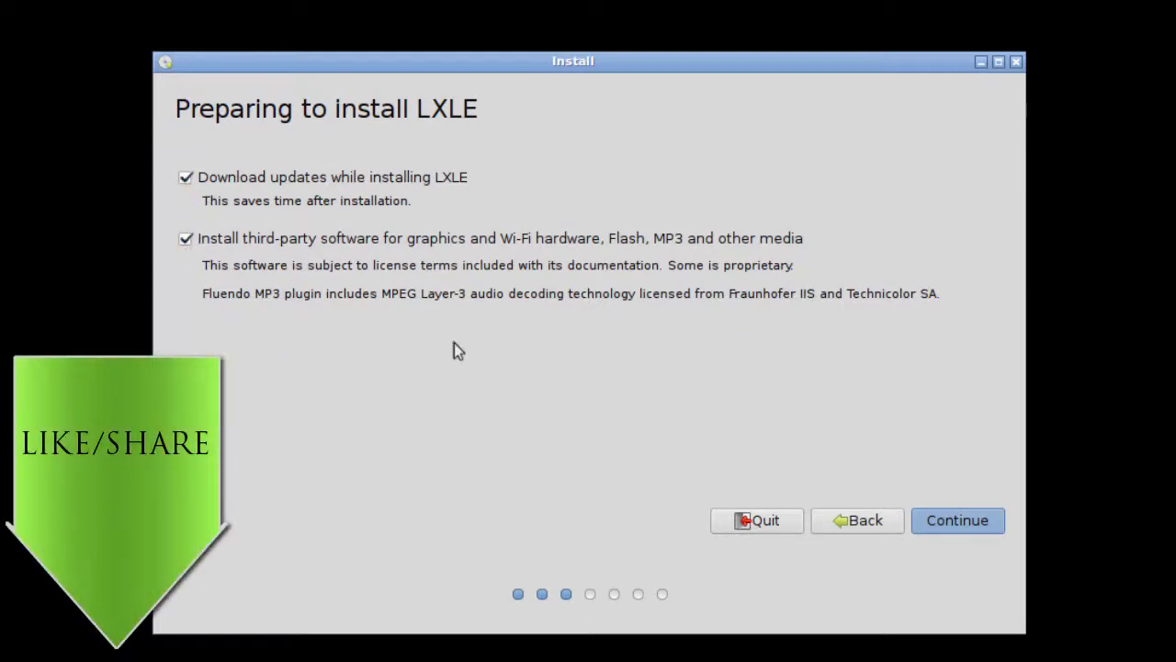
pyautogui.click(934, 521)
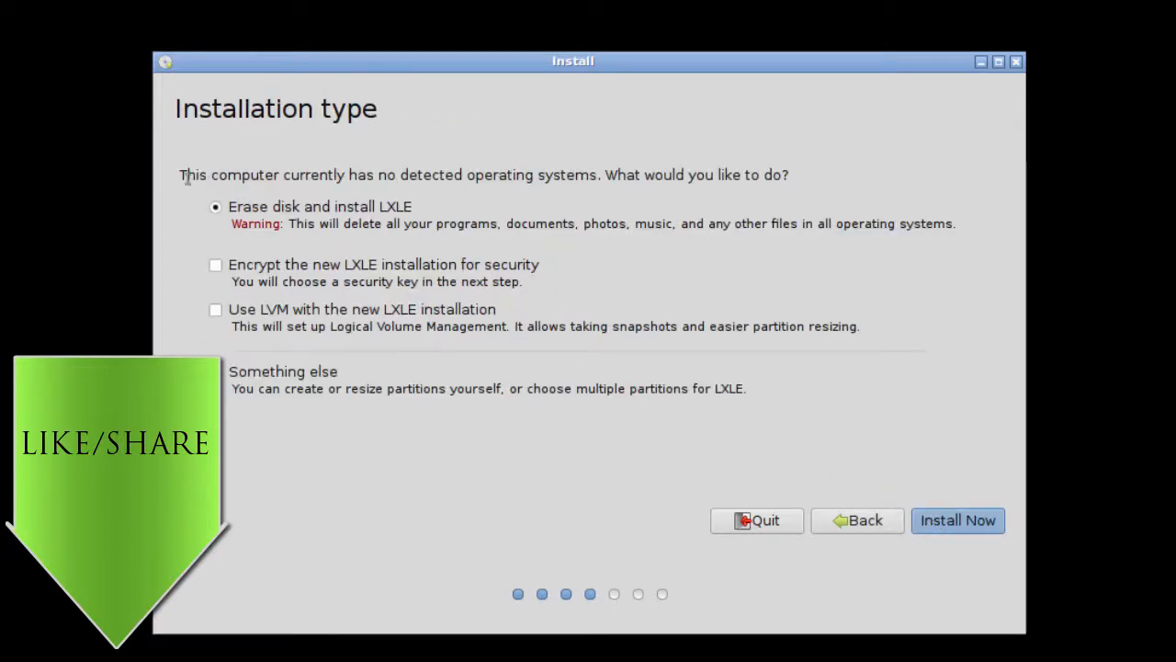
pyautogui.moveTo(180, 174); pyautogui.dragTo(817, 170)
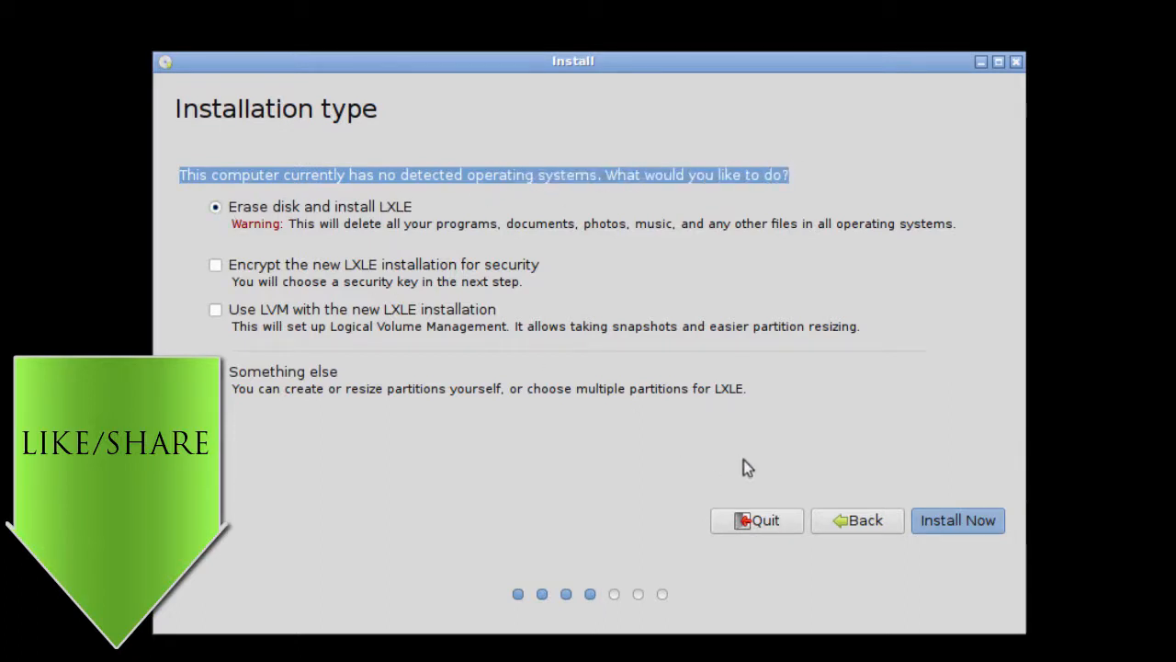
# Start the installation with the option to erase the disk and install LXLE, and accept writing the partition changes to disk.
pyautogui.click(937, 520)
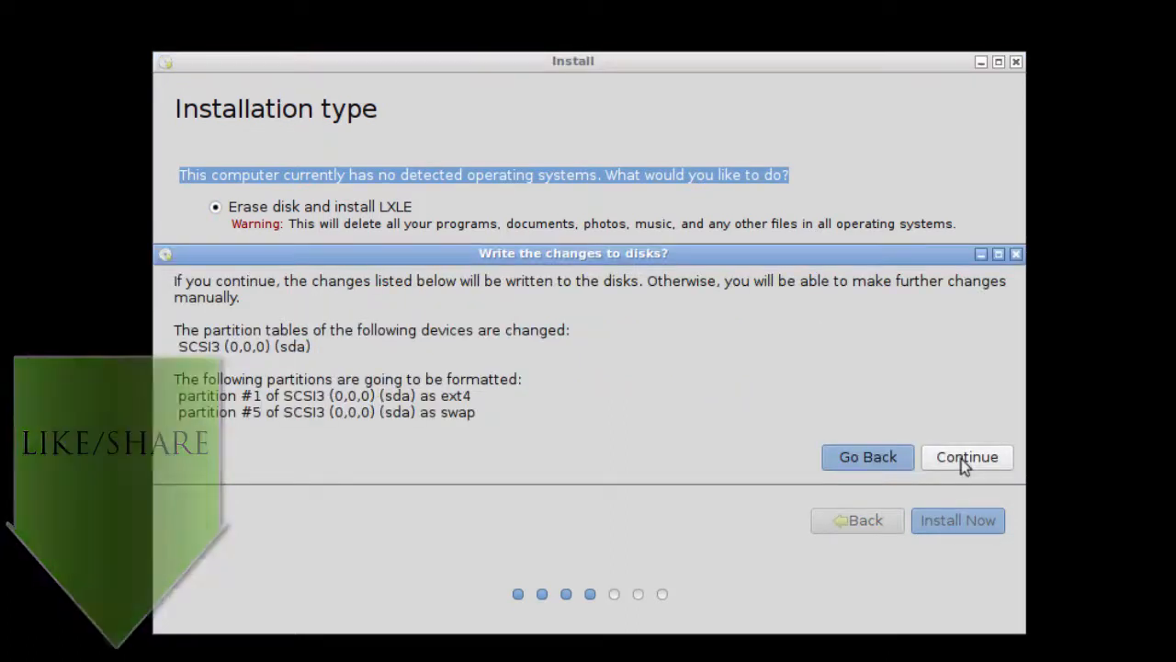
pyautogui.click(961, 459)
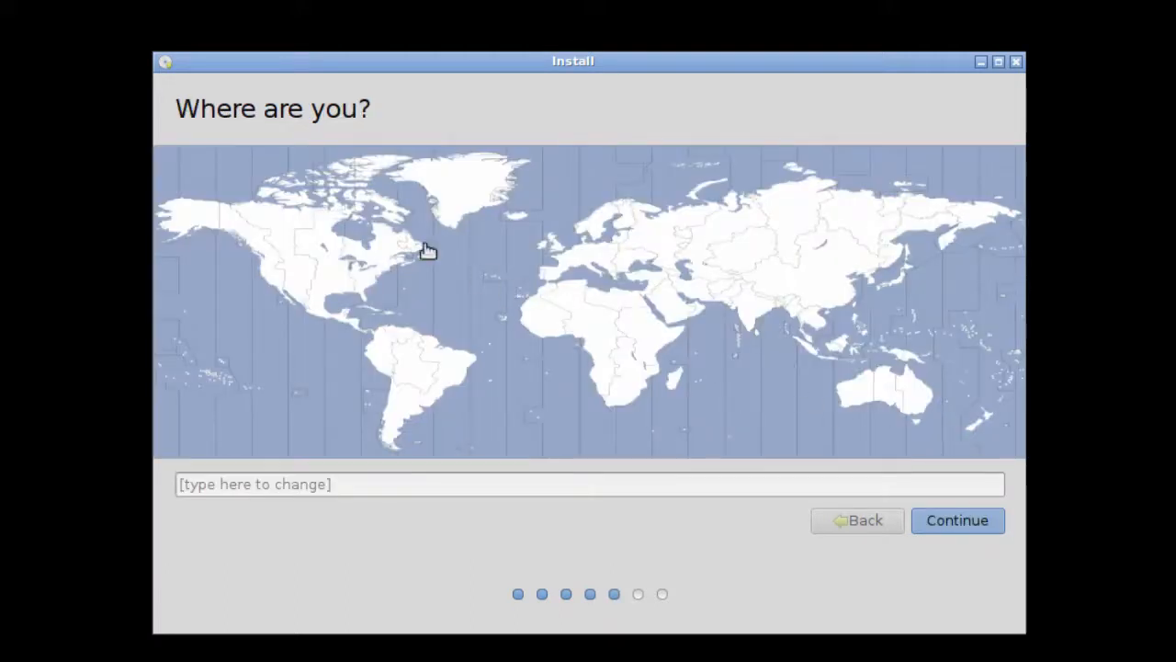
# Set the location to New York on the time zone map and continue to the keyboard layout.
pyautogui.moveTo(177, 110); pyautogui.dragTo(385, 121)
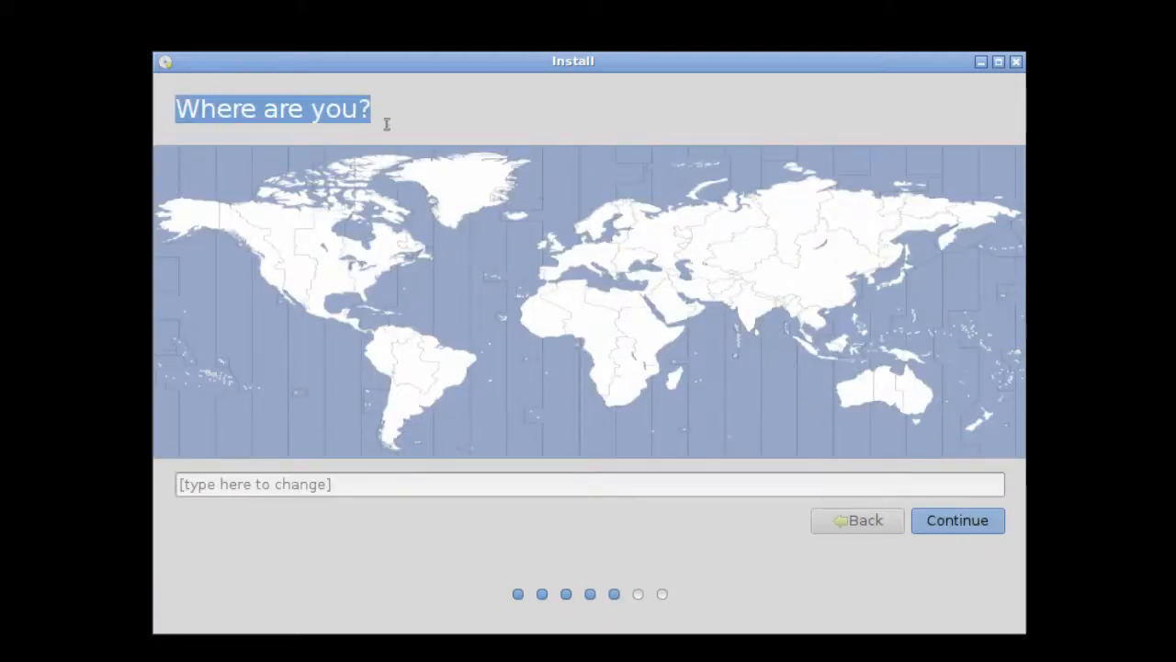
pyautogui.click(375, 280)
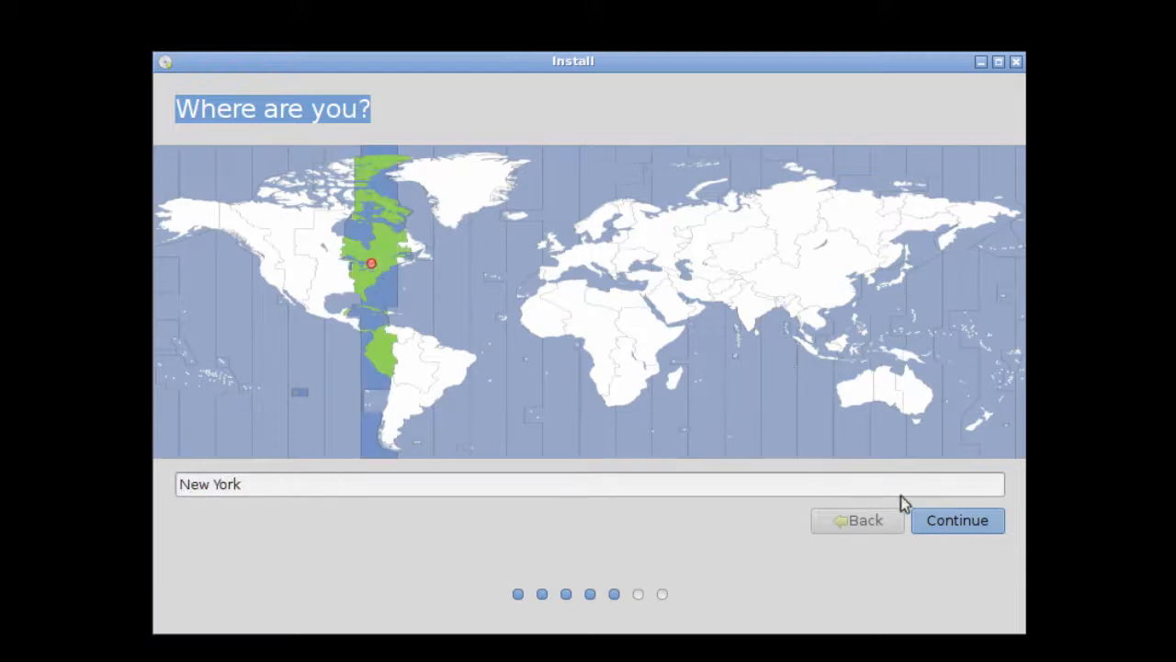
pyautogui.click(952, 523)
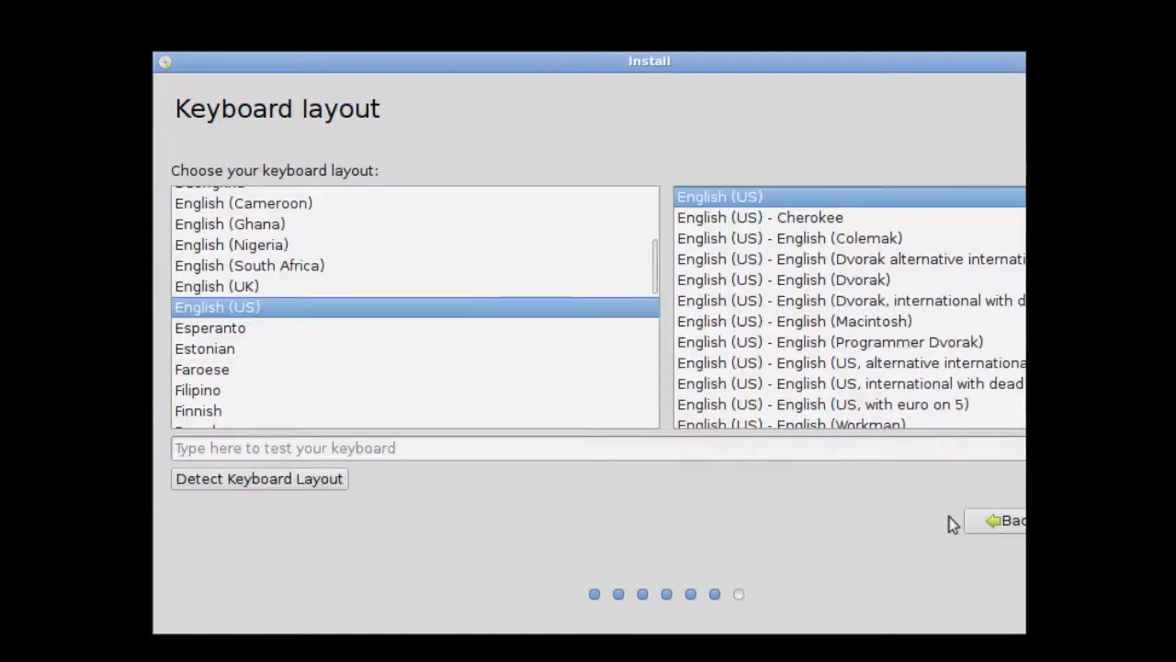
# Keep English (US) as the keyboard layout and variant, and continue to the user account details.
pyautogui.moveTo(171, 171); pyautogui.dragTo(393, 179)
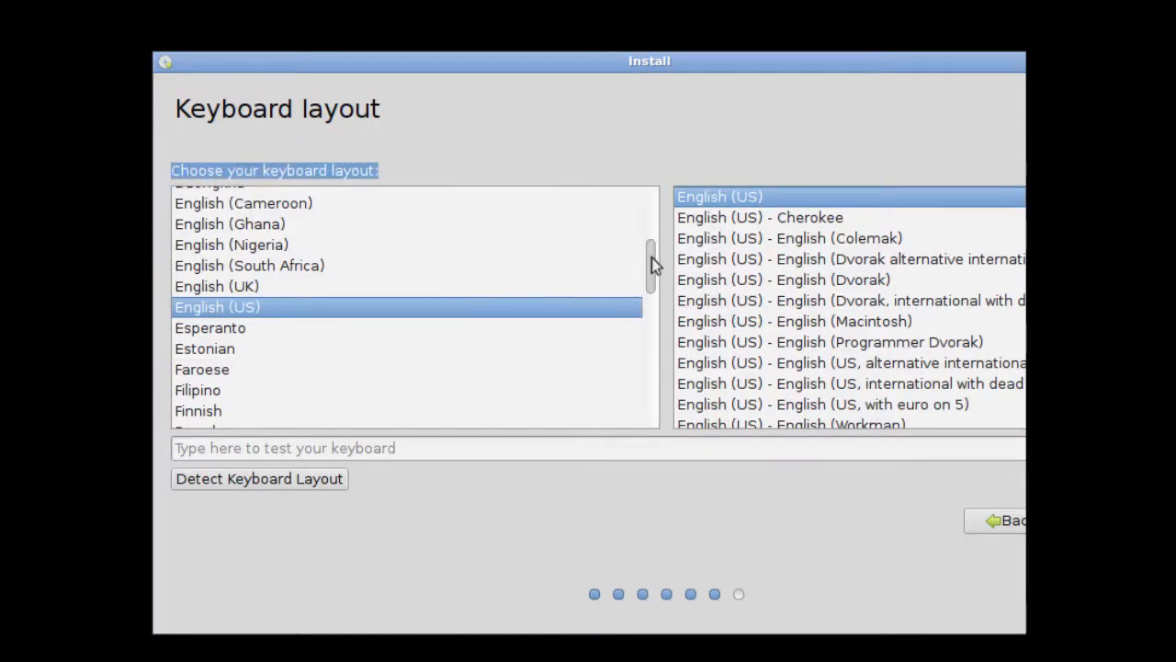
pyautogui.scroll(-3, 651, 267)
pyautogui.scroll(2, 654, 269)
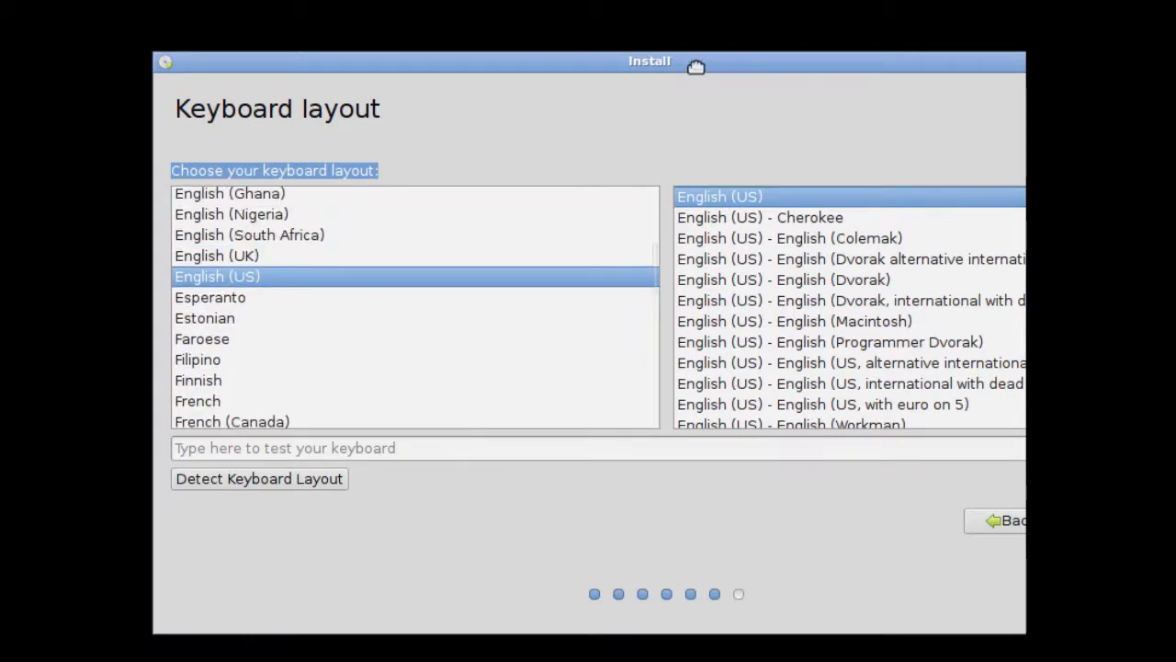
pyautogui.moveTo(695, 68); pyautogui.dragTo(585, 63)
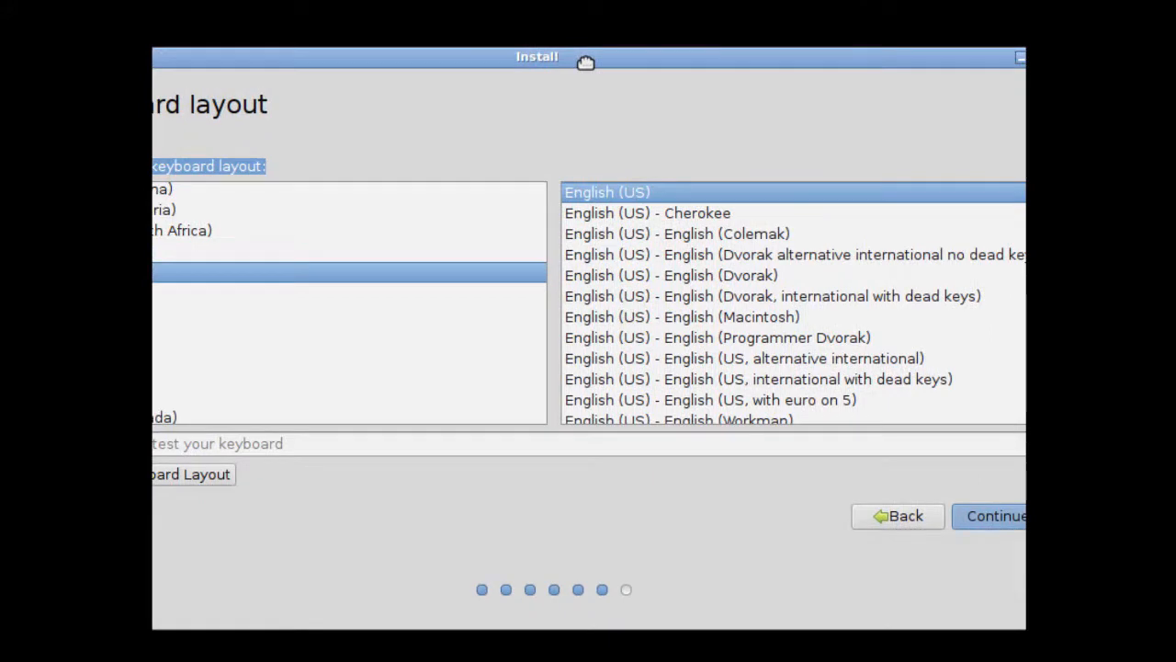
pyautogui.click(986, 519)
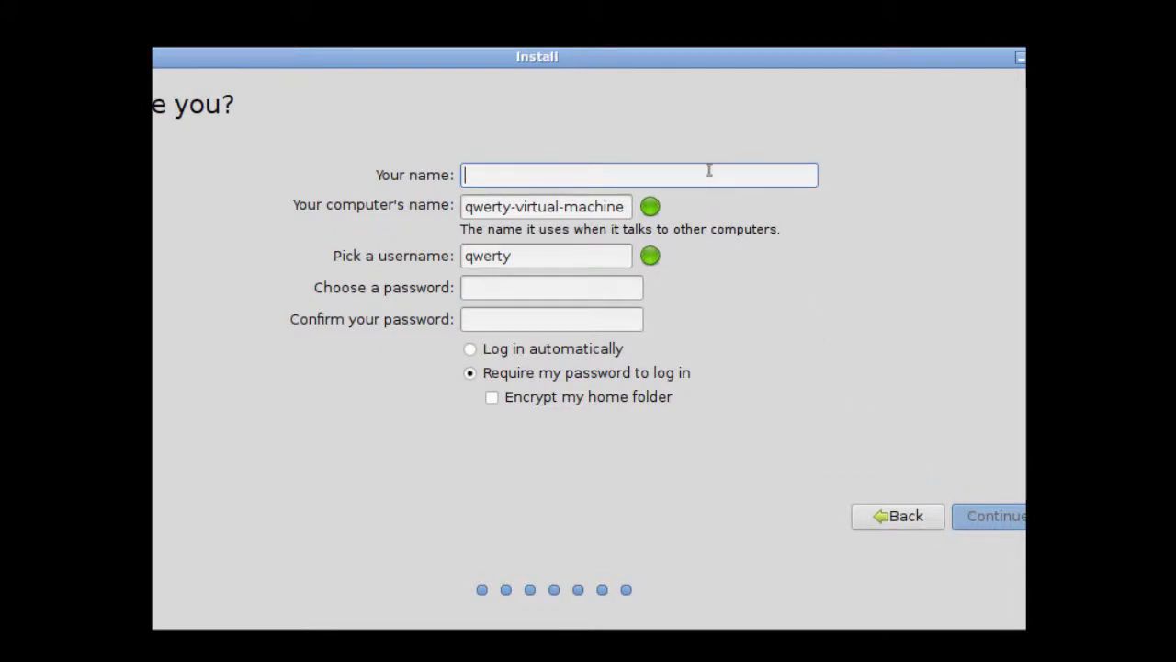
# Enter the user's full name and set the computer's name to lxle2018.
pyautogui.write('John Smi')
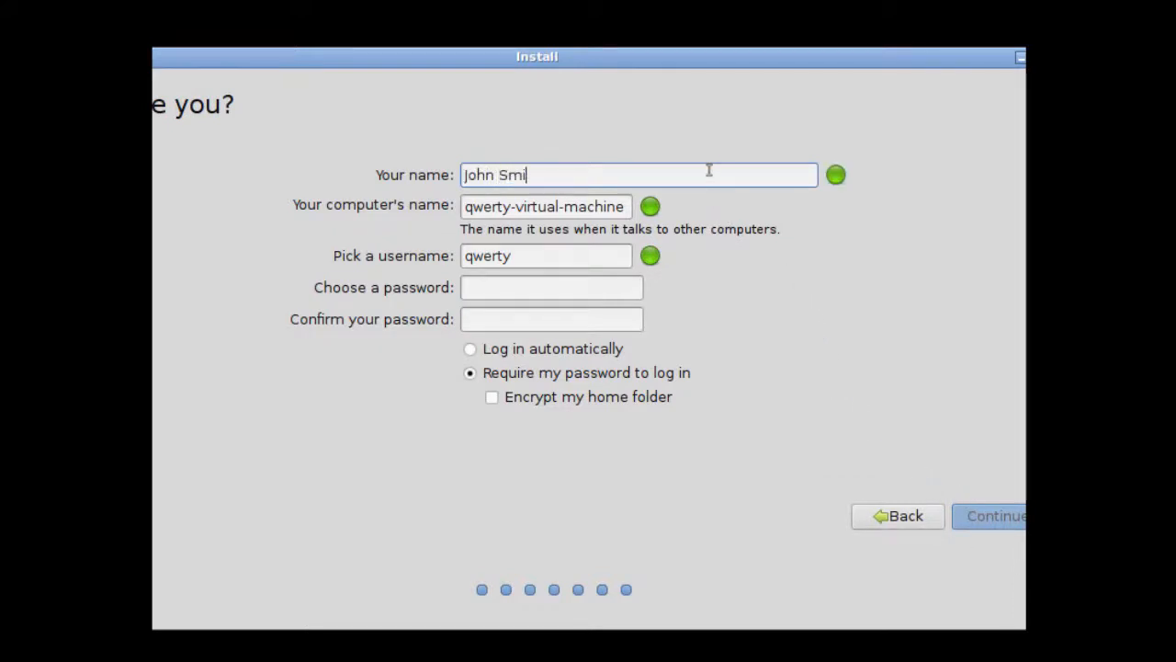
pyautogui.write('th')
pyautogui.press('Tab')
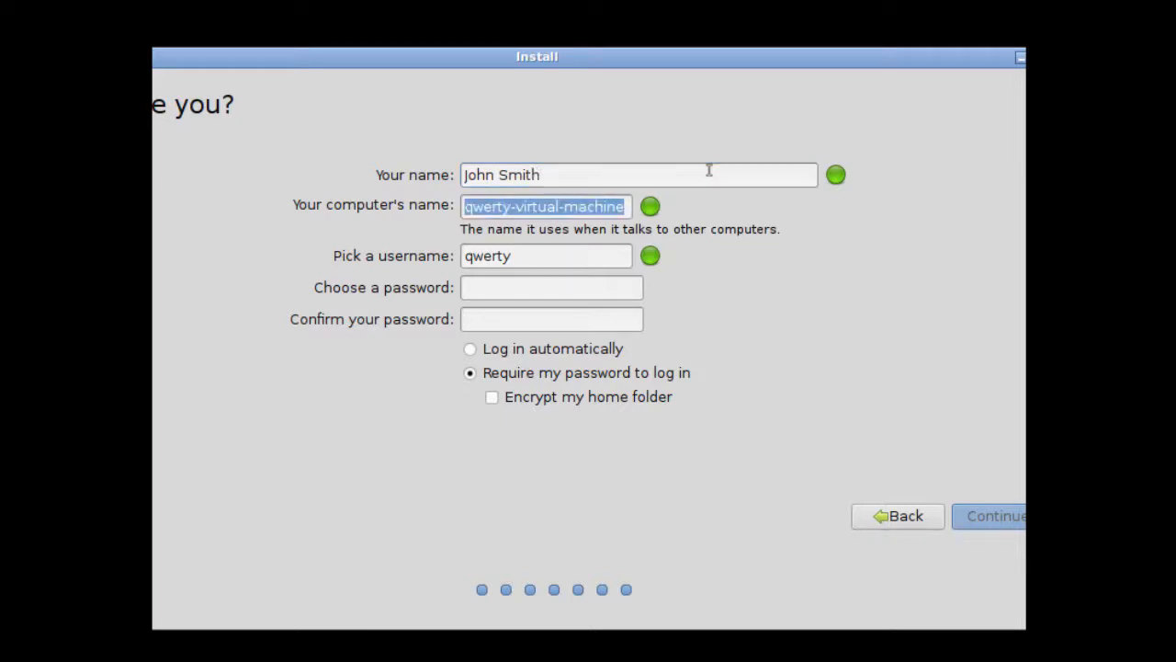
pyautogui.press('BackSpace')
pyautogui.write('lxle2018')
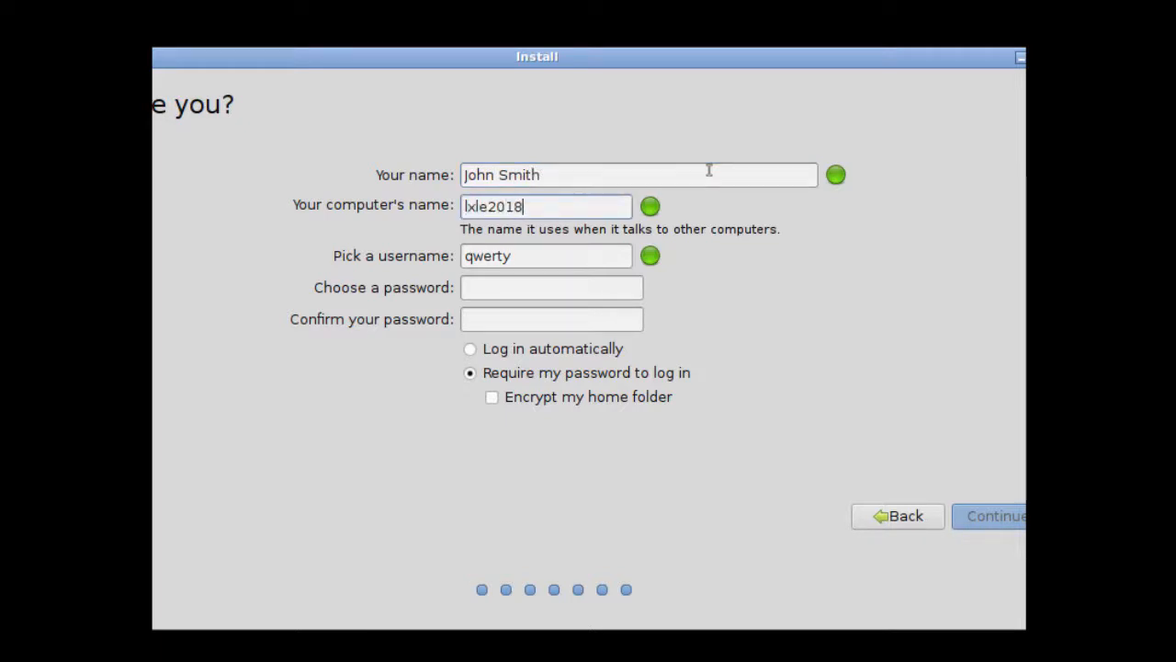
# Replace the suggested username with the user's own, enter and confirm the account password, and submit the account details.
pyautogui.press('Tab')
pyautogui.press('BackSpace')
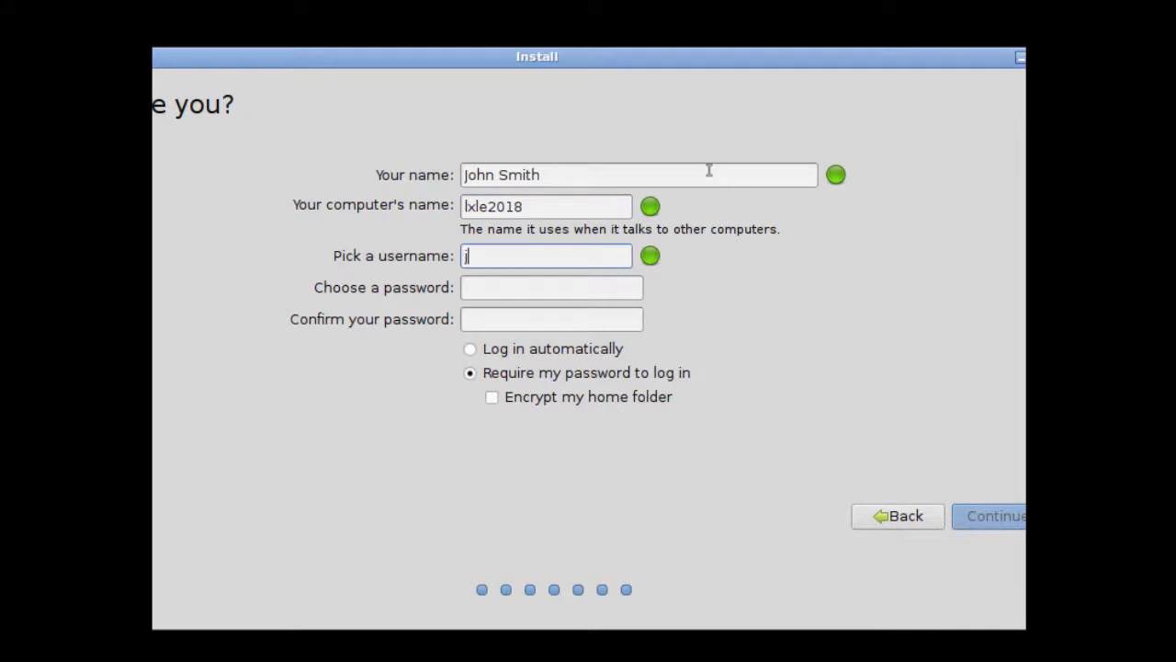
pyautogui.write('john')
pyautogui.press('Tab')
pyautogui.write('••••••••••')
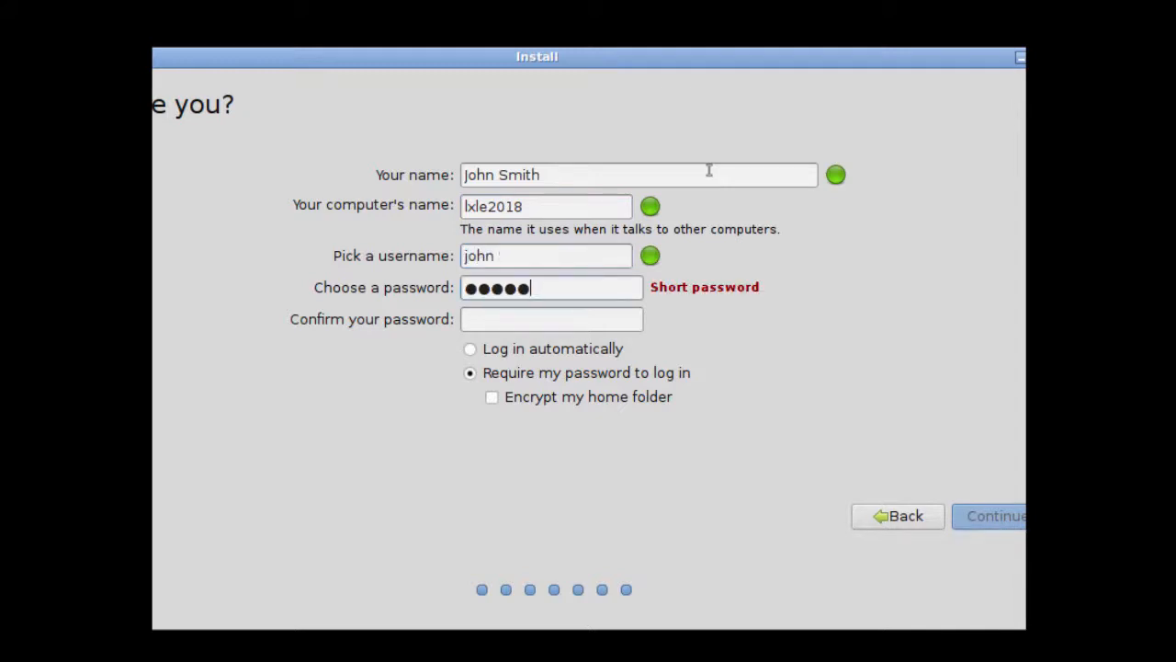
pyautogui.write('••••••••••')
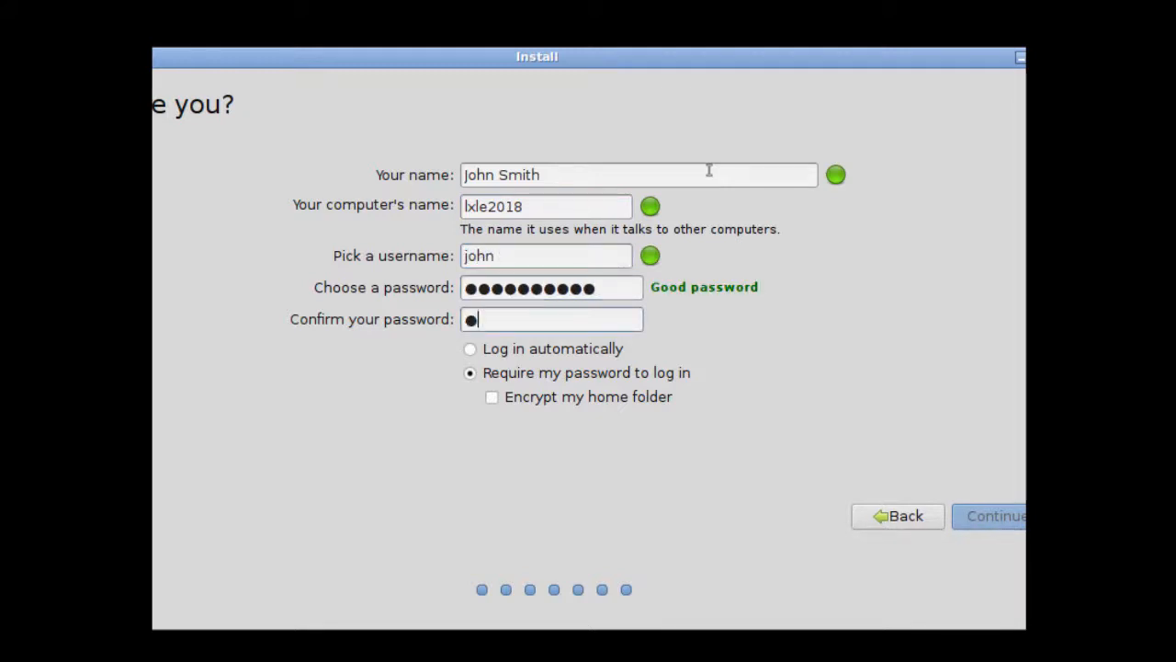
pyautogui.write('•')
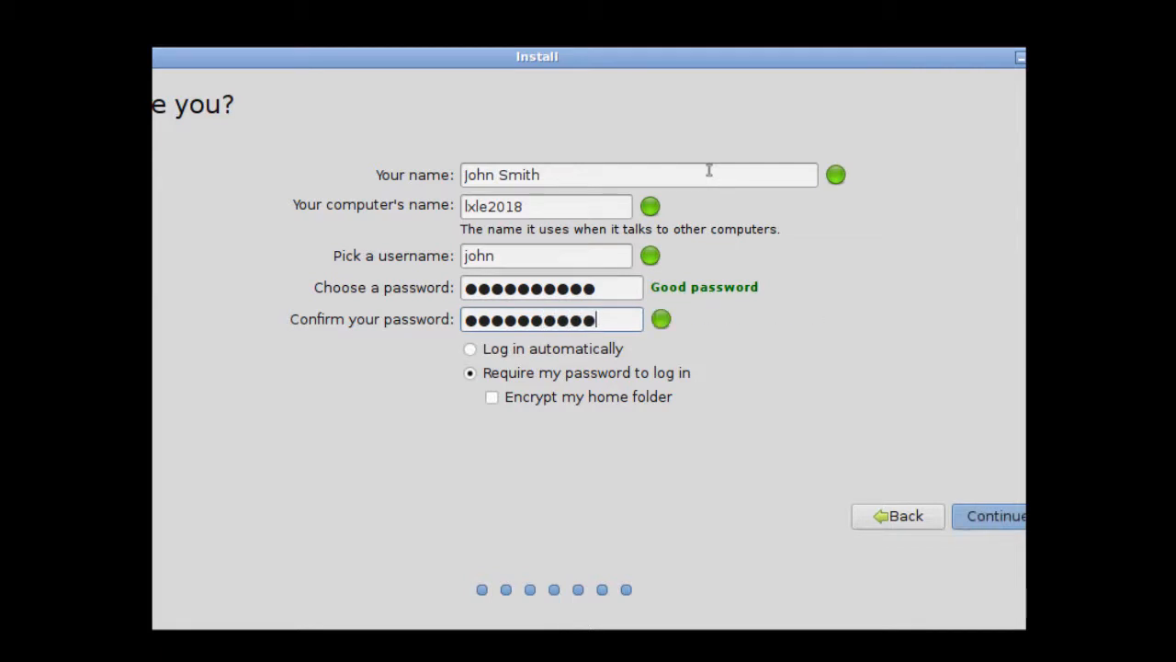
pyautogui.click(991, 511)
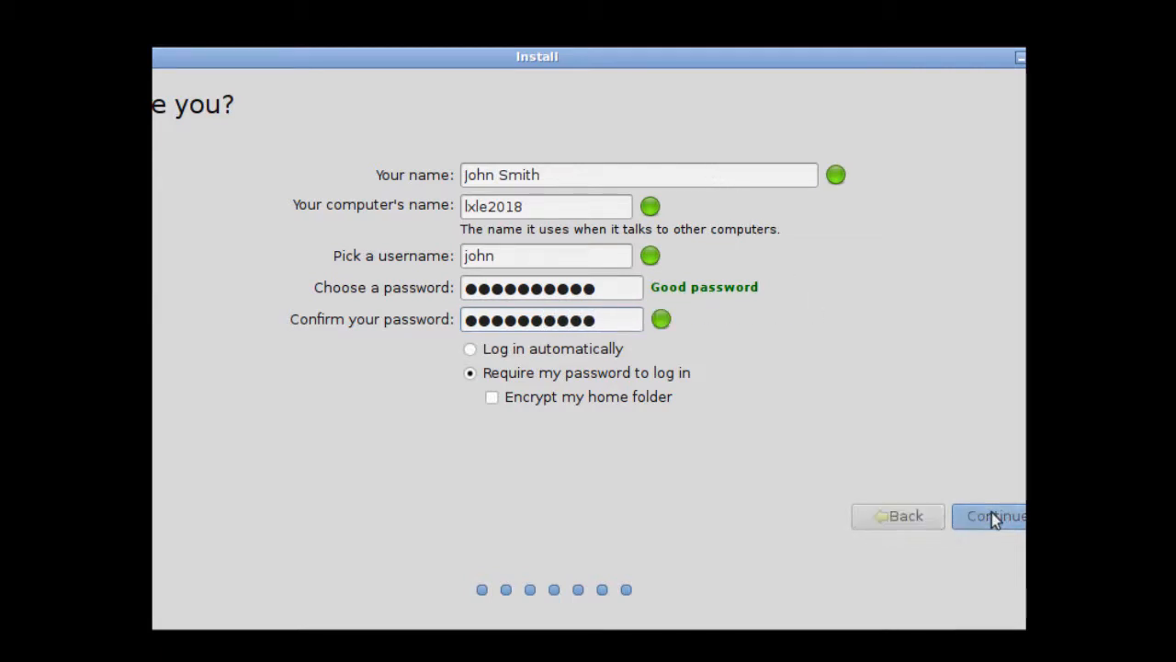